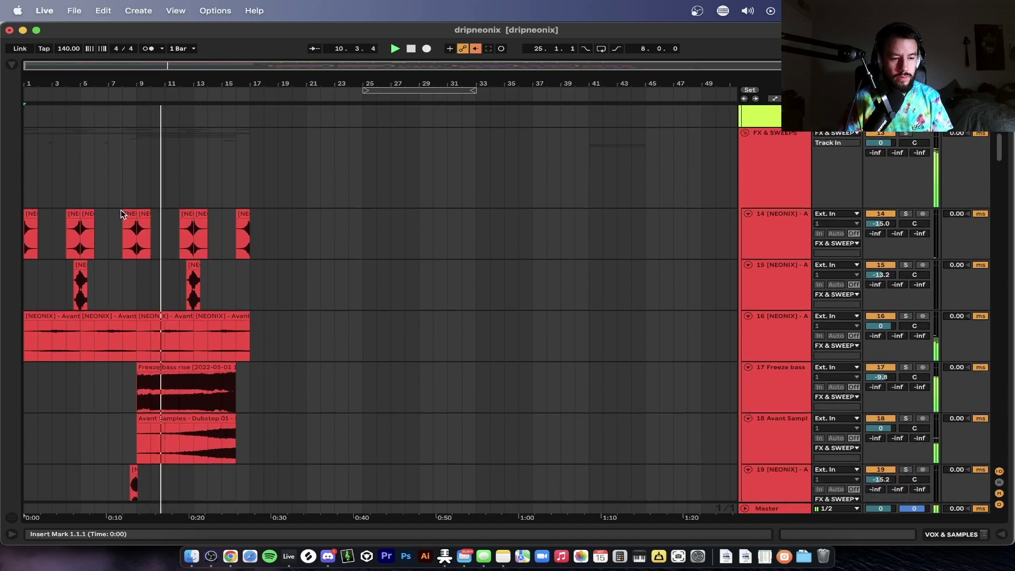
Look through the arrangement from the FX & SWEEPS group down to the GUNS BRO tracks during playback
scroll(120, 210, down, 15)
scroll(121, 213, down, 20)
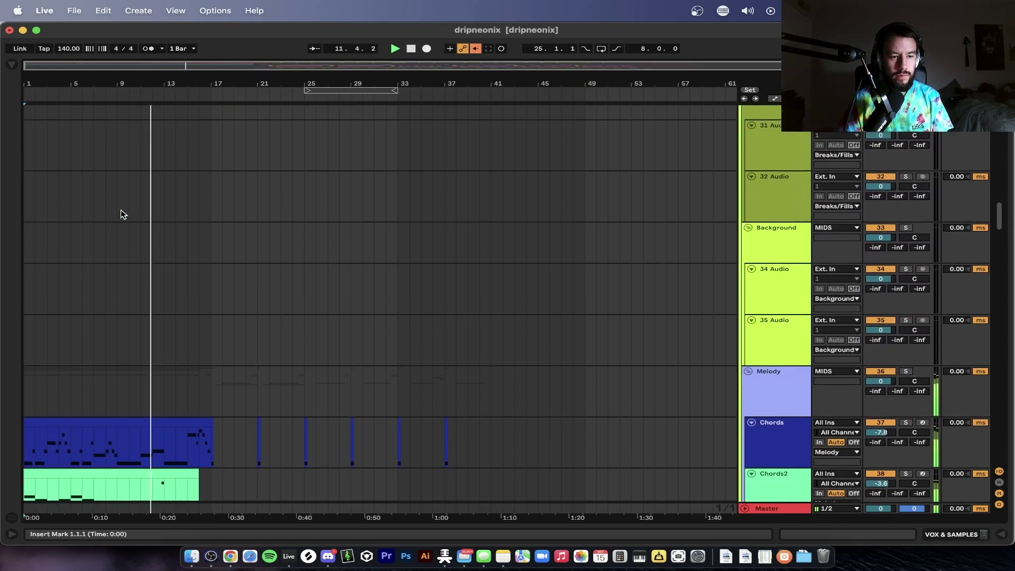
scroll(121, 214, down, 5)
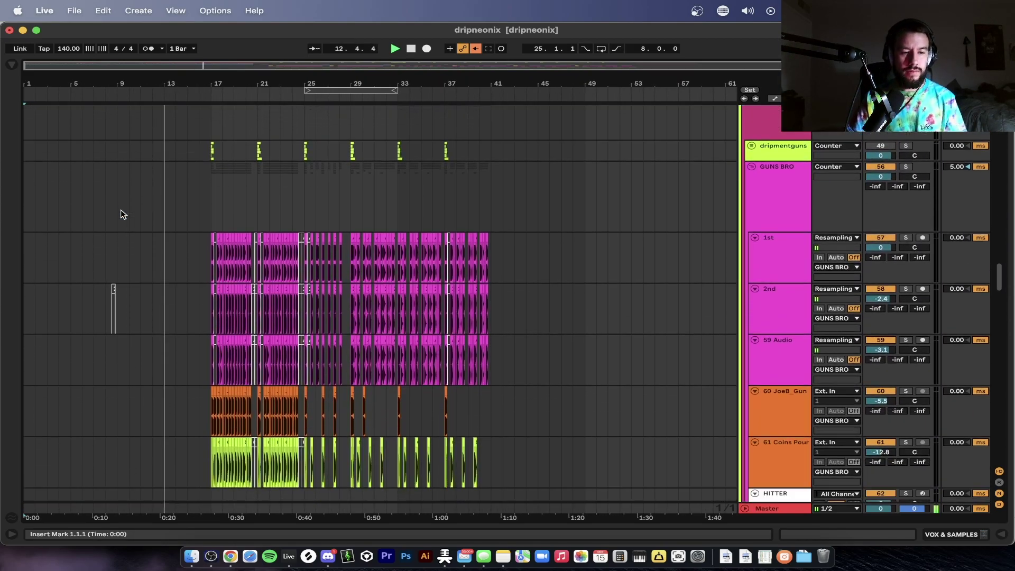
scroll(220, 214, up, 5)
scroll(220, 213, up, 3)
scroll(220, 217, down, 1)
scroll(220, 213, down, 3)
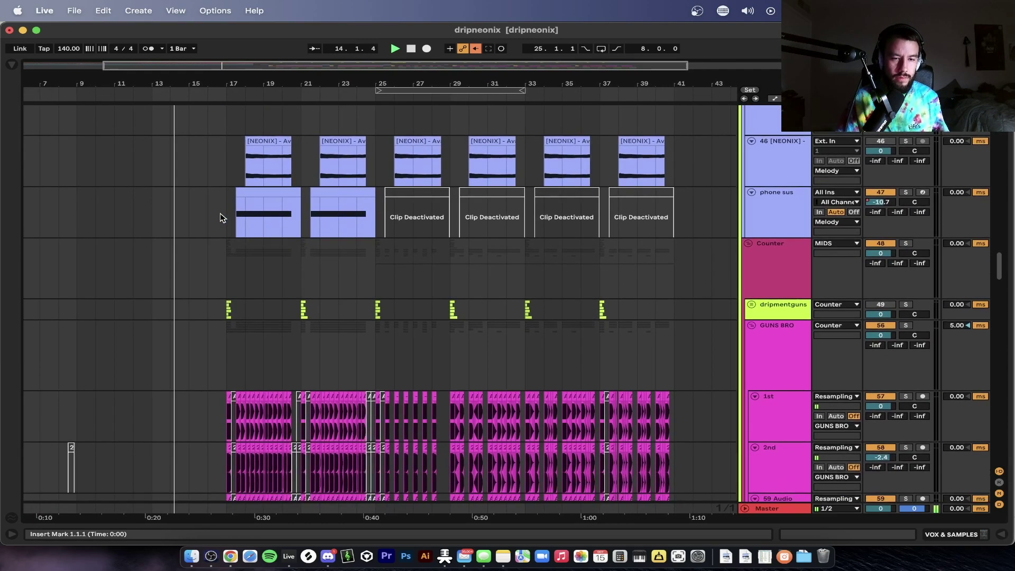
scroll(220, 213, down, 2)
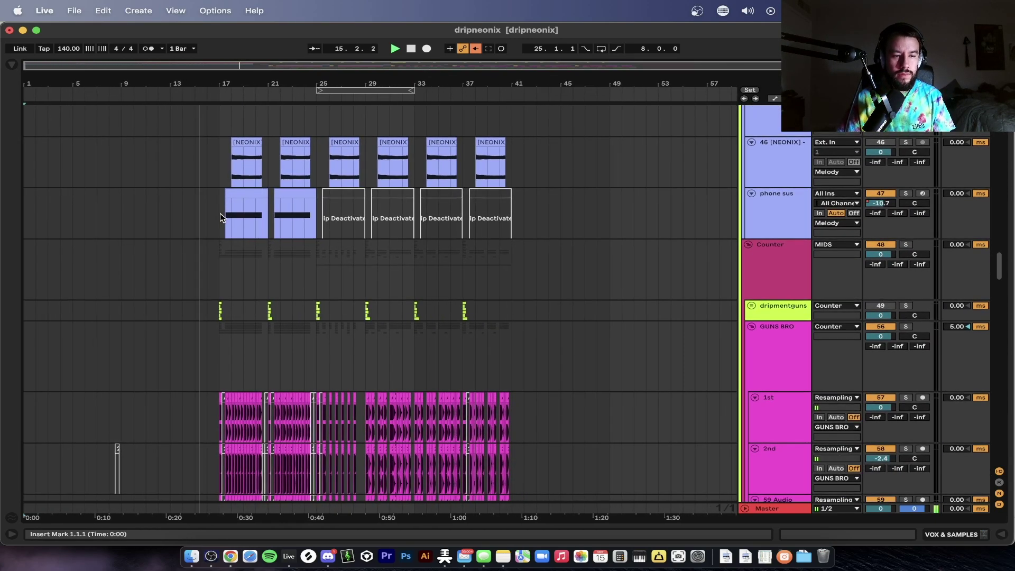
scroll(219, 214, down, 3)
scroll(222, 215, down, 2)
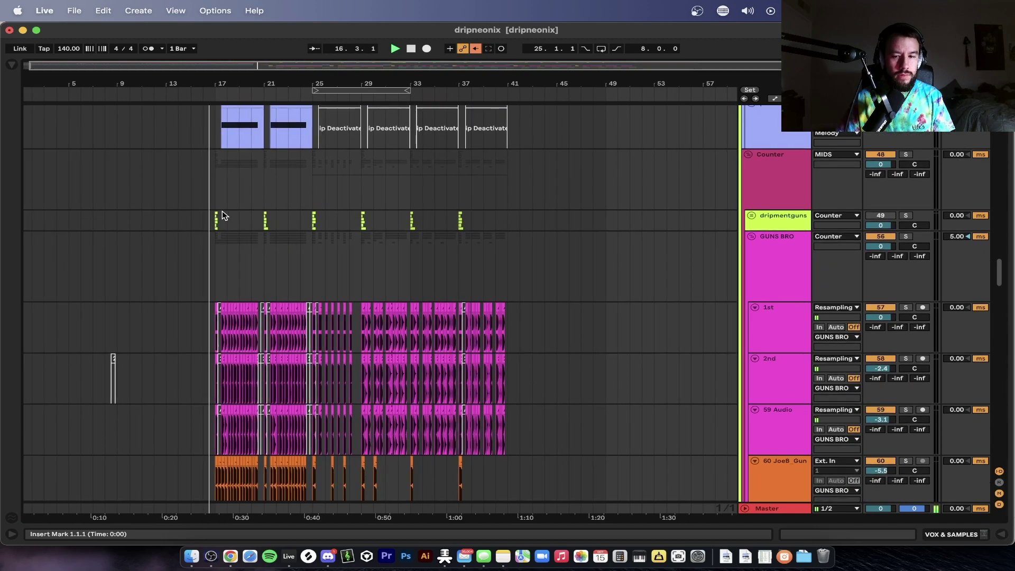
scroll(233, 239, down, 2)
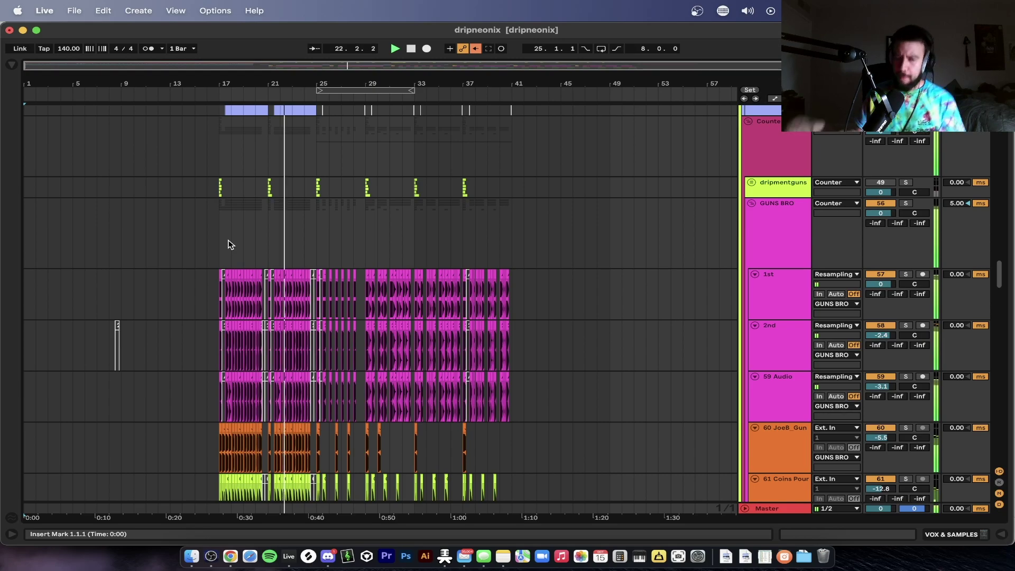
Examine the gun and coin sample clips in GUNS BRO and the sustained MIDI clip starting at bar 25 during playback
scroll(228, 244, down, 10)
scroll(228, 244, up, 4)
scroll(228, 244, up, 3)
scroll(229, 244, up, 5)
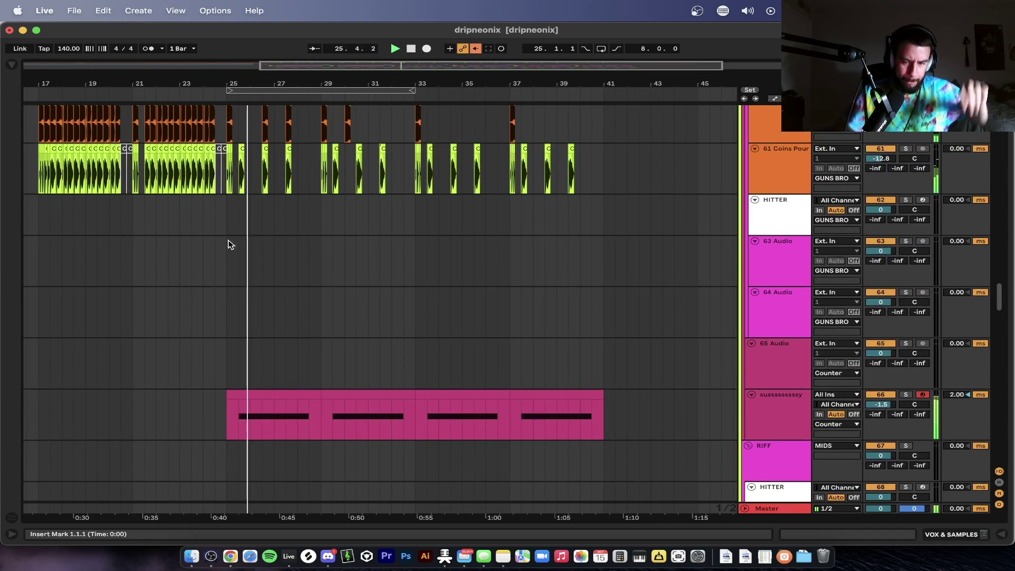
scroll(229, 244, down, 3)
scroll(228, 244, up, 2)
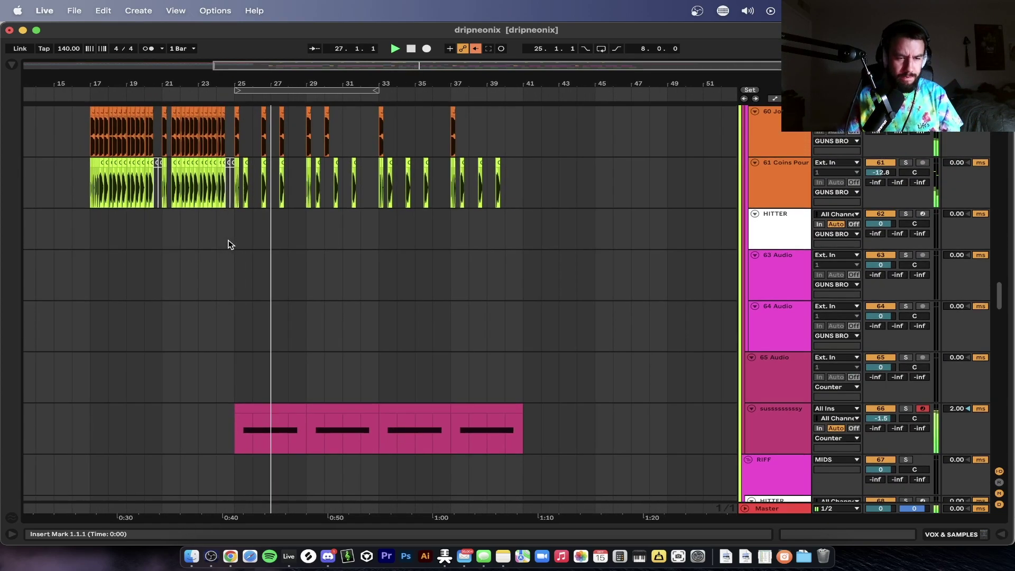
scroll(228, 244, up, 2)
scroll(228, 244, down, 2)
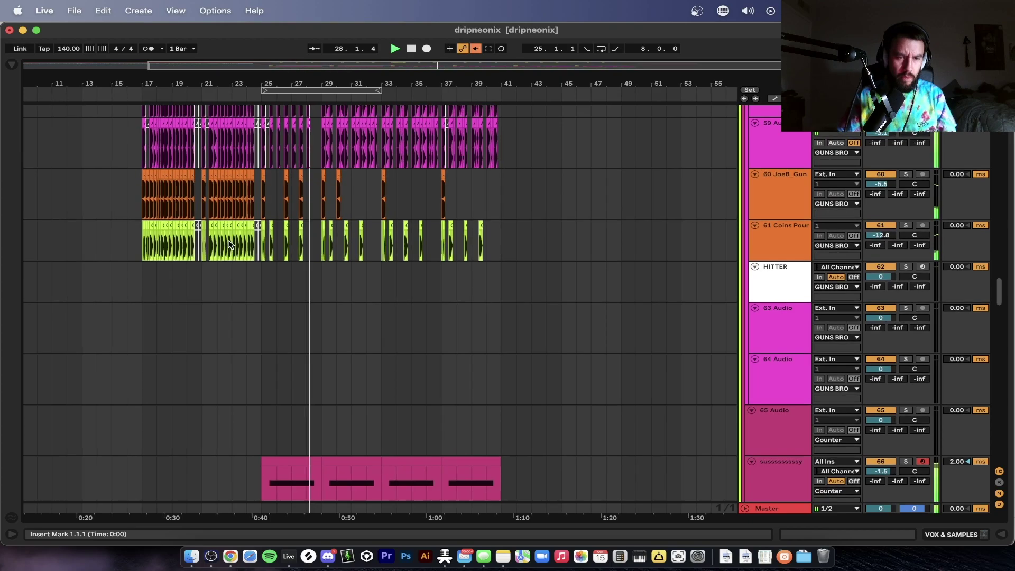
scroll(228, 244, down, 1)
scroll(228, 244, up, 1)
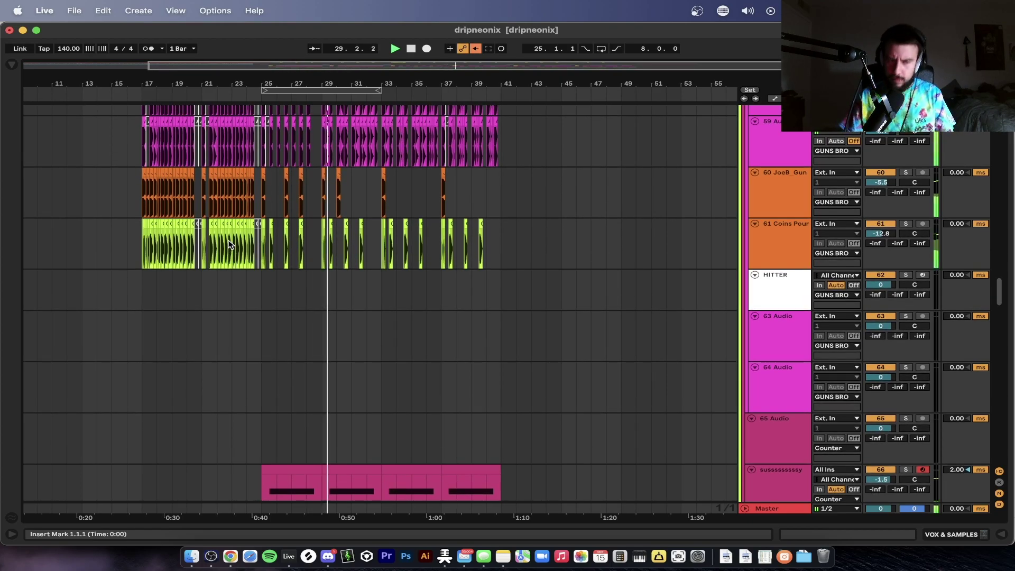
scroll(229, 244, down, 2)
scroll(228, 244, up, 4)
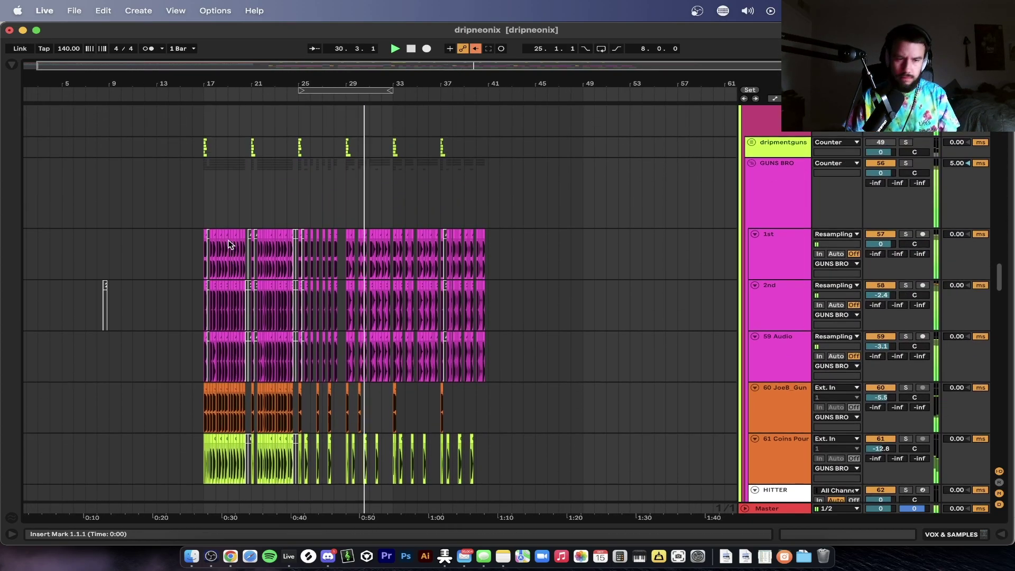
Show the Auto Pan Sync Rate automation on the sustained-note track 66, then close its device view
scroll(228, 244, up, 20)
scroll(461, 273, down, 5)
scroll(461, 274, up, 2)
scroll(460, 274, down, 2)
scroll(461, 271, down, 20)
scroll(461, 272, down, 15)
click(787, 326)
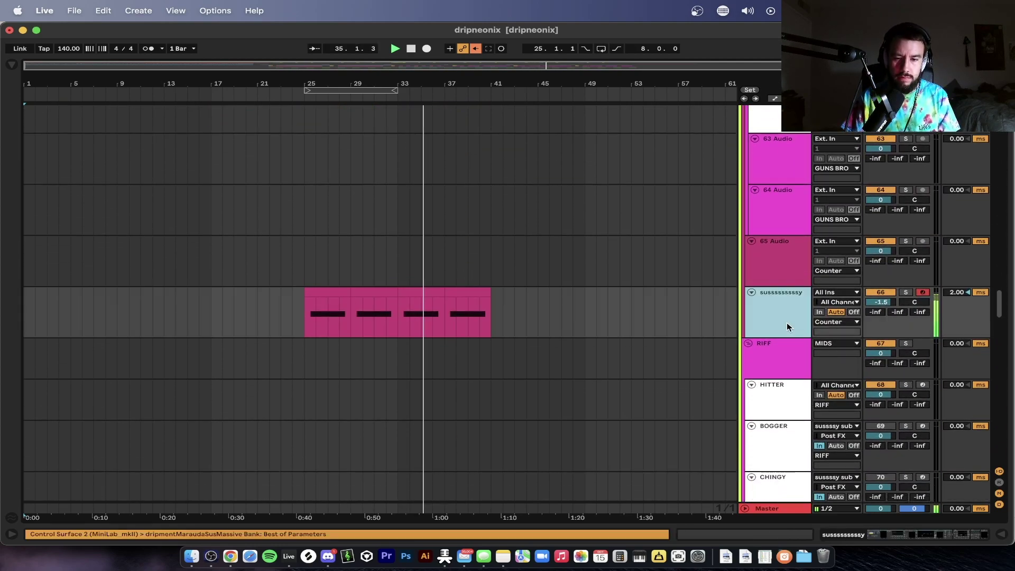
click(786, 324)
right_click(751, 467)
click(766, 472)
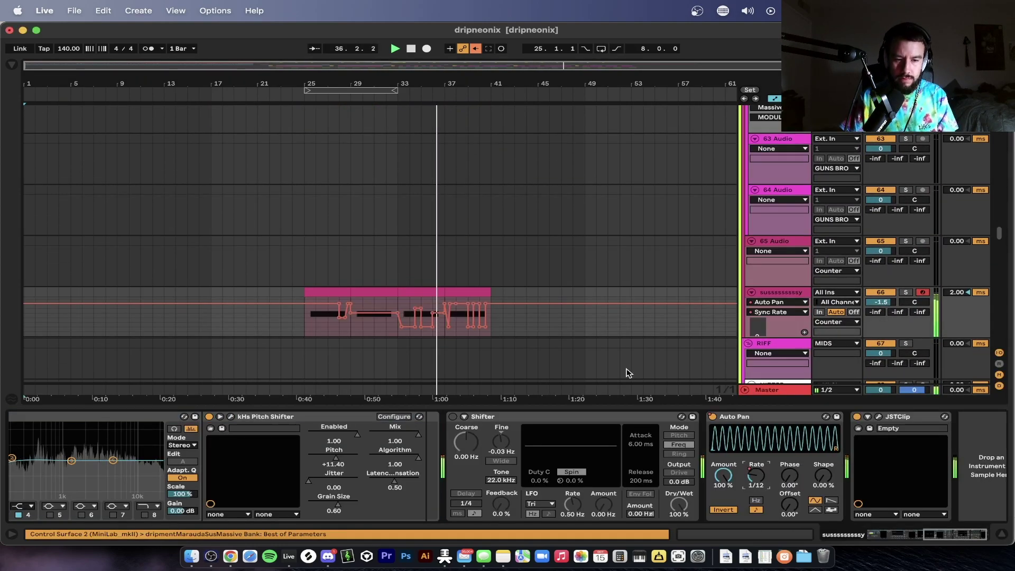
scroll(459, 352, up, 3)
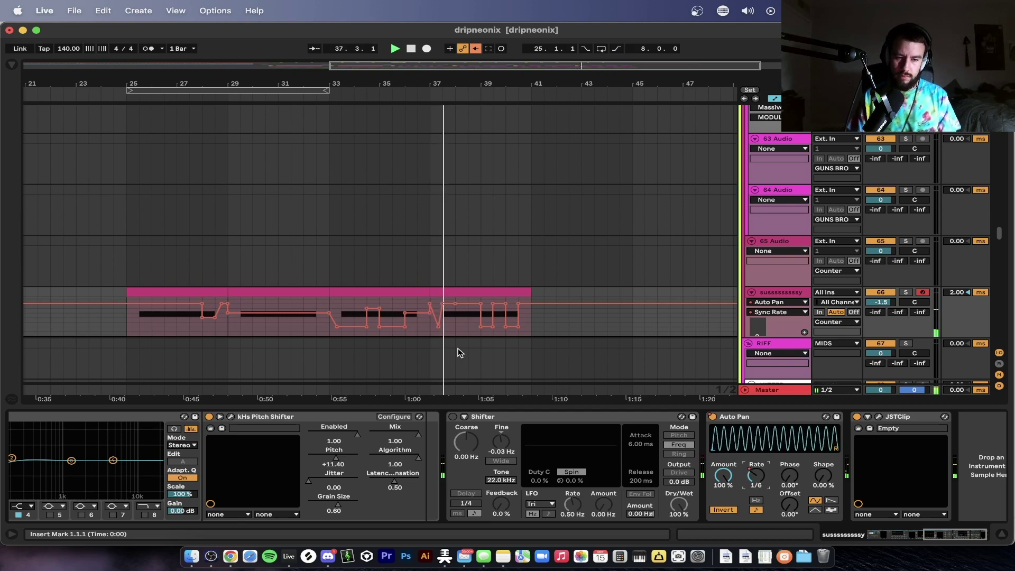
scroll(459, 353, down, 2)
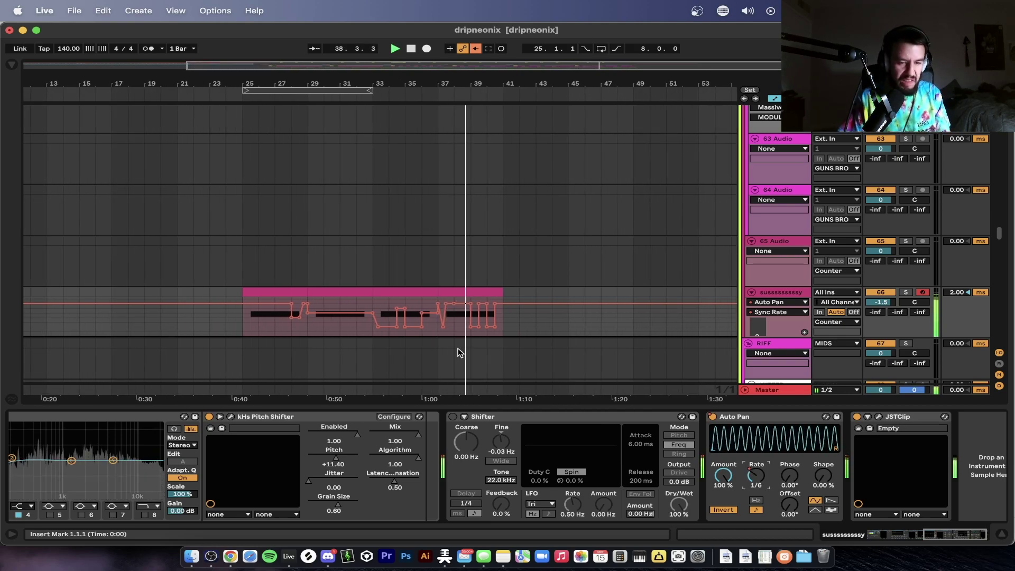
double_click(455, 408)
Solo the Chords2 track and play its clip from bar 1
scroll(457, 411, down, 2)
scroll(457, 411, up, 5)
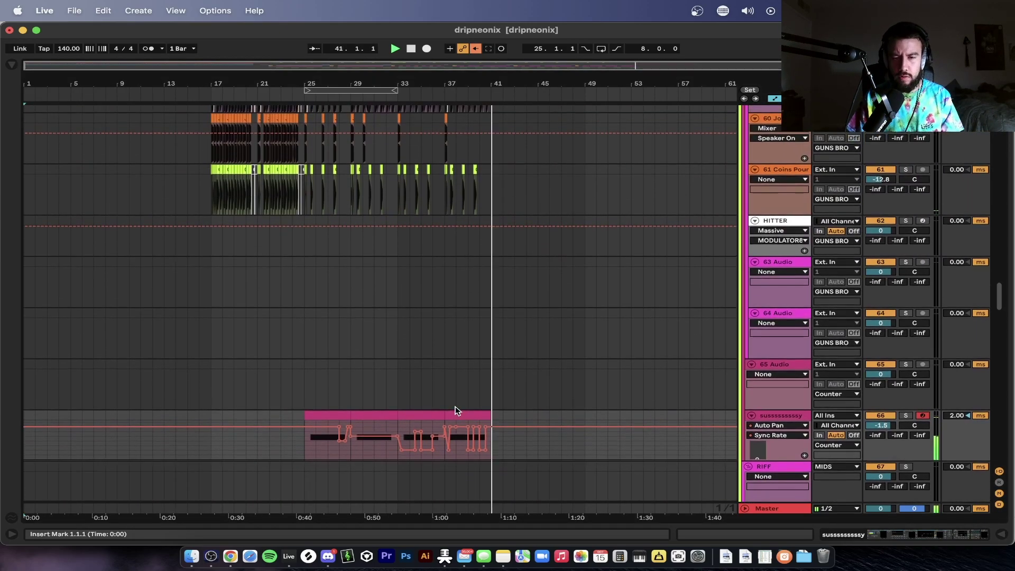
scroll(457, 411, up, 10)
scroll(457, 411, up, 10)
scroll(457, 411, down, 10)
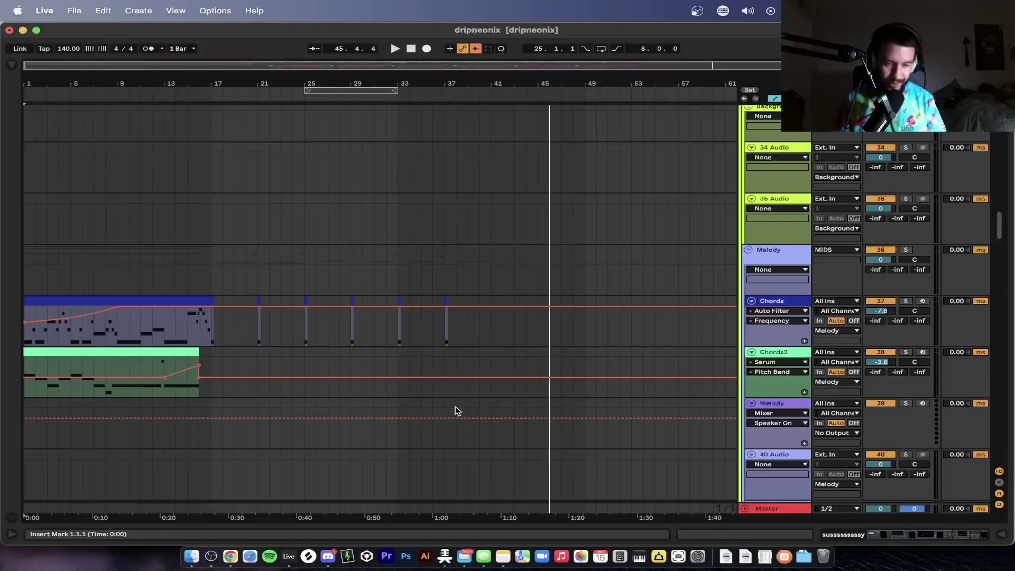
scroll(211, 361, down, 1)
scroll(214, 360, up, 3)
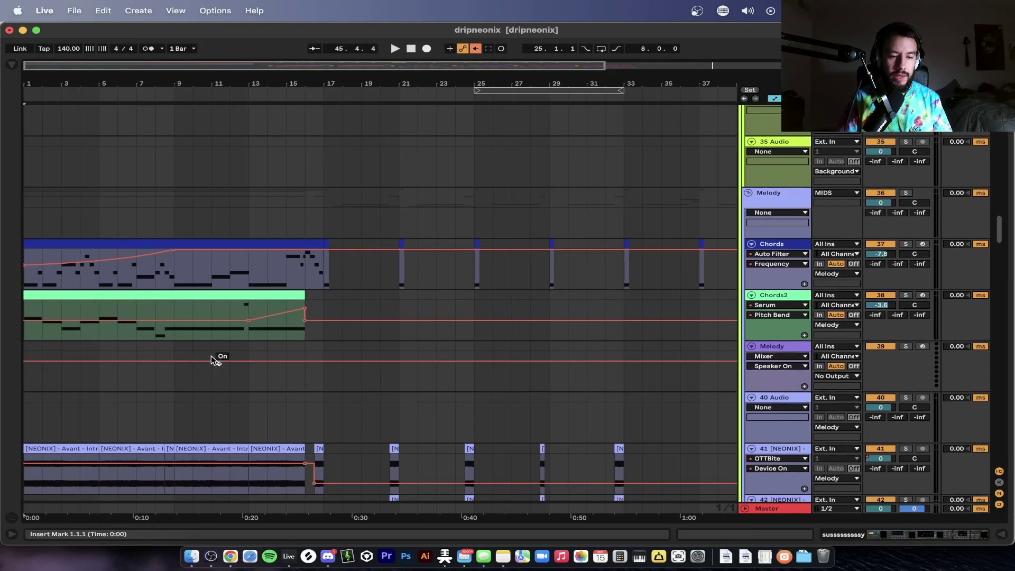
click(100, 299)
key(space)
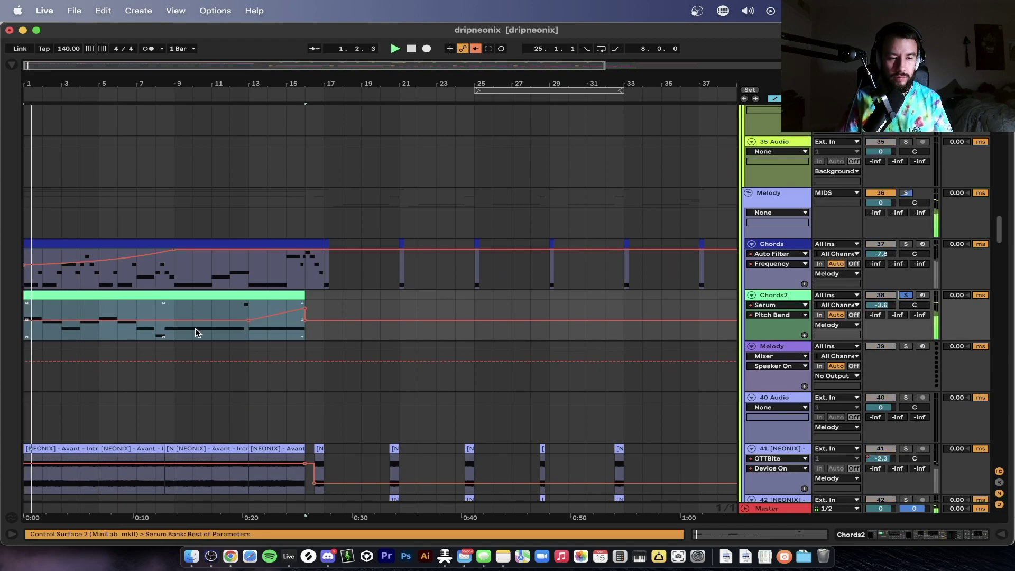
Solo track 25 in the CYM & HIGHS group to hear its loop alone
scroll(196, 332, up, 5)
scroll(196, 333, down, 3)
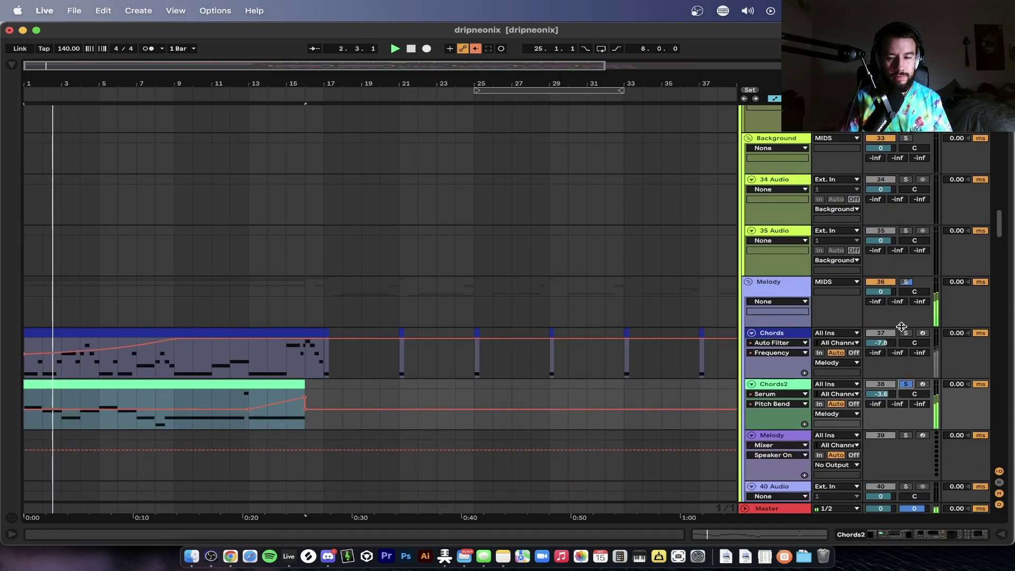
scroll(210, 257, up, 10)
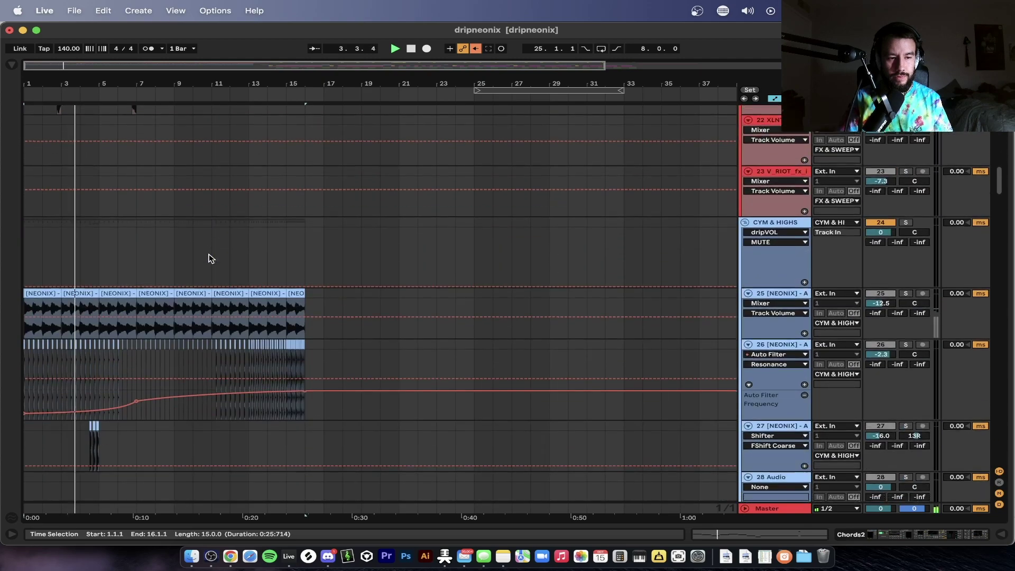
scroll(211, 257, down, 1)
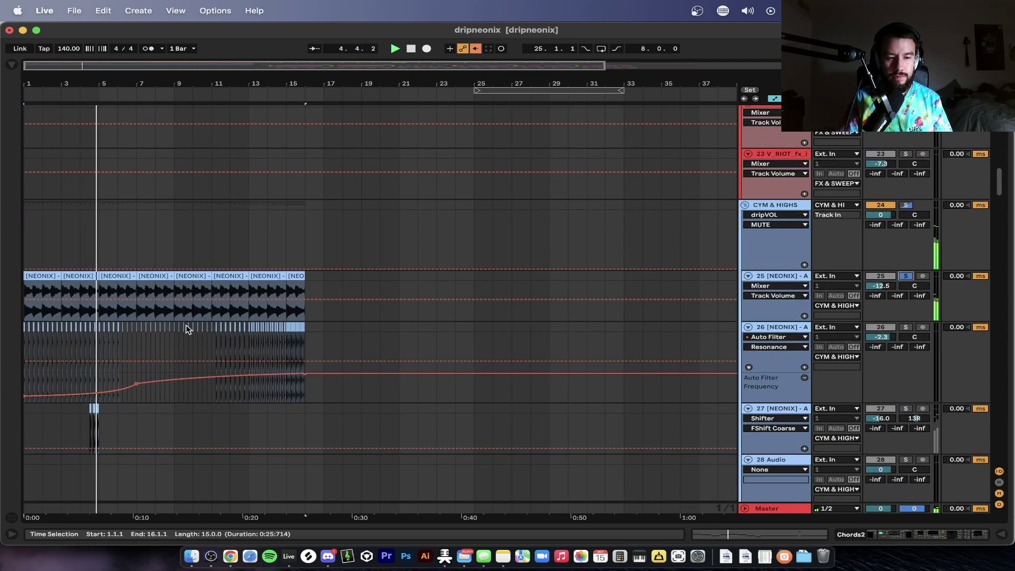
scroll(187, 329, down, 1)
Solo the clap track 26 and play it from 11.3.1
click(901, 323)
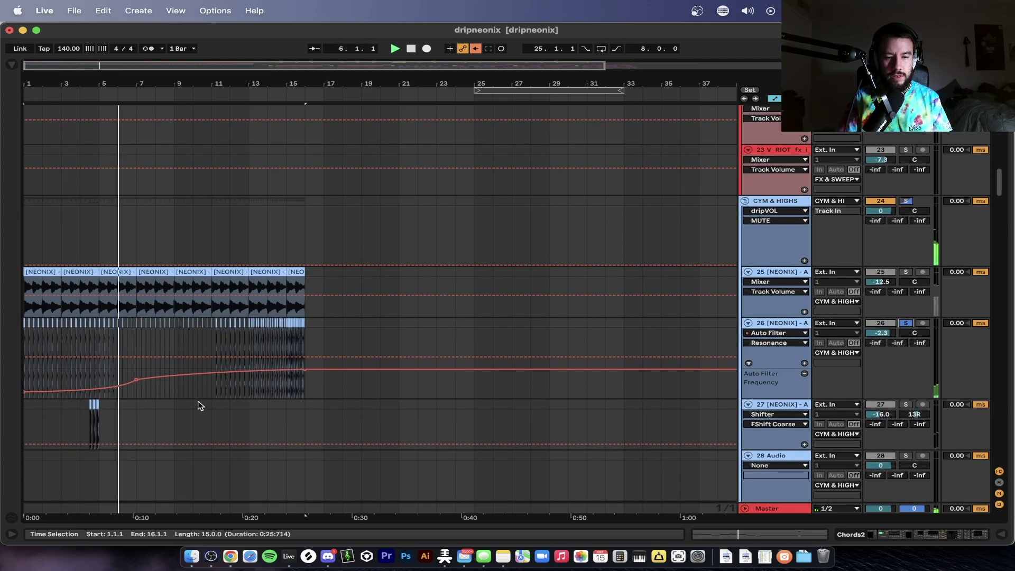
scroll(219, 362, up, 3)
click(225, 346)
scroll(221, 346, down, 5)
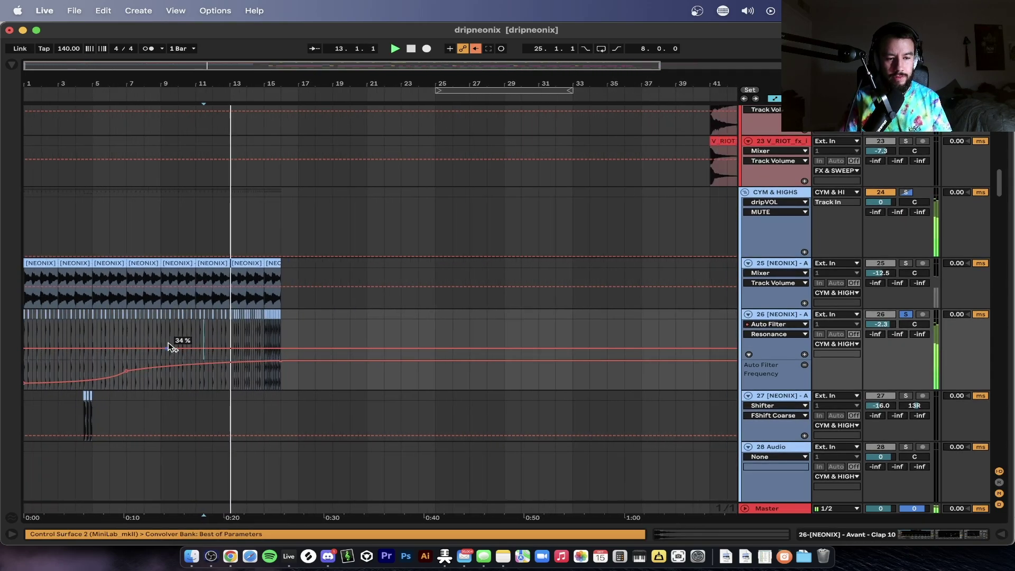
Solo track 41 and play its short intro loop clip just before bar 17
scroll(169, 344, down, 3)
scroll(169, 344, up, 10)
scroll(169, 346, down, 15)
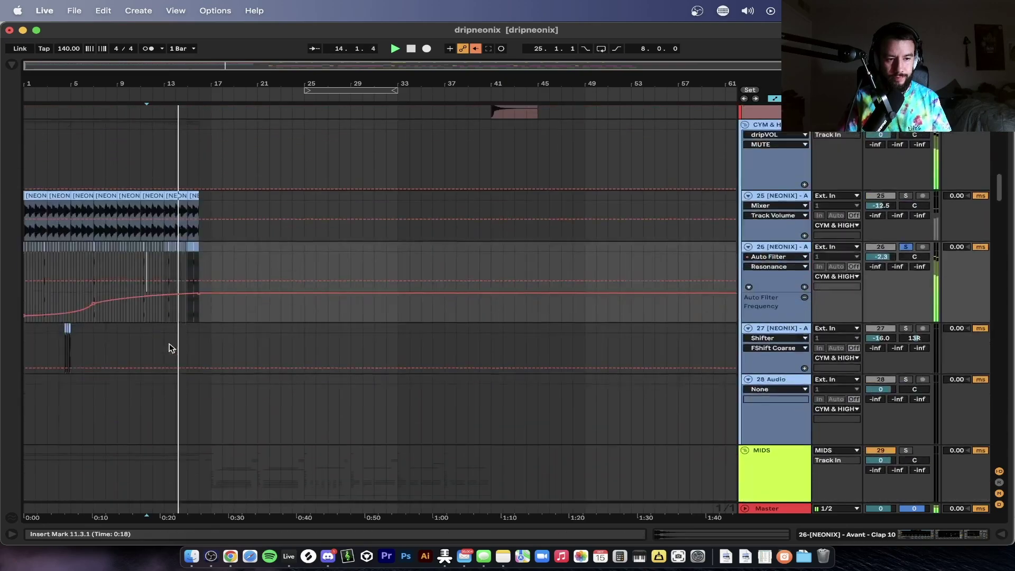
scroll(639, 312, up, 5)
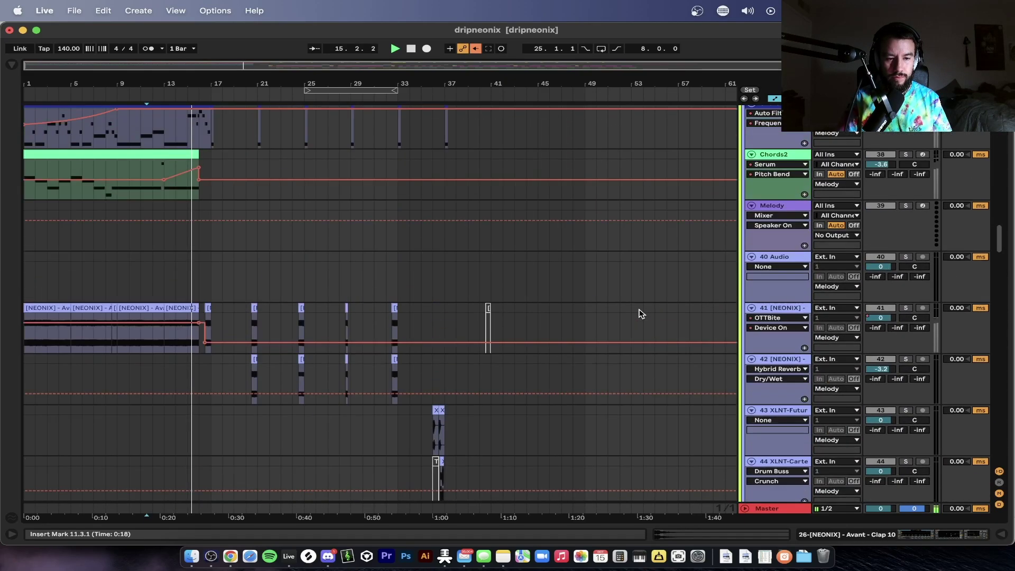
scroll(643, 312, down, 1)
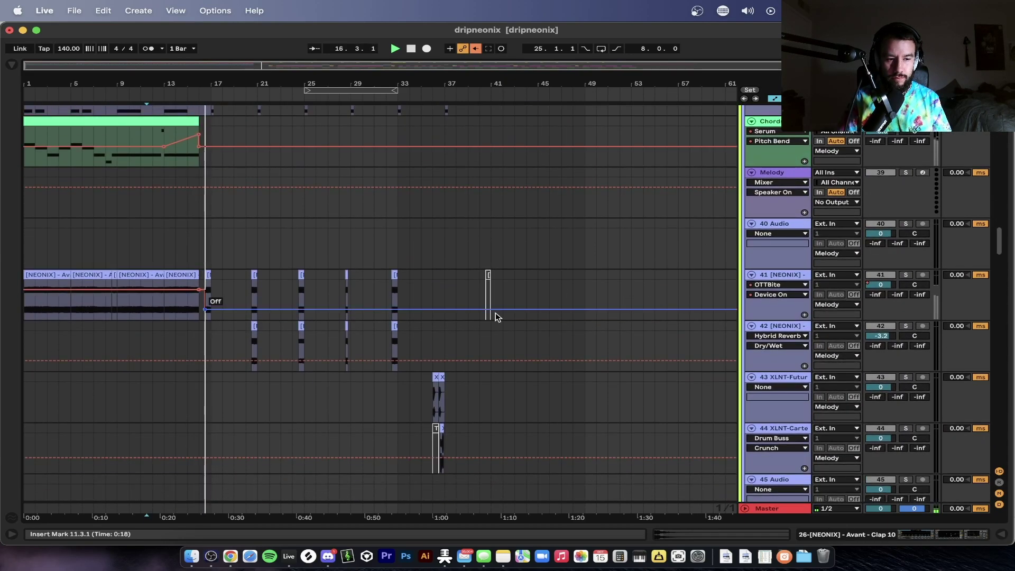
scroll(210, 295, up, 5)
click(177, 271)
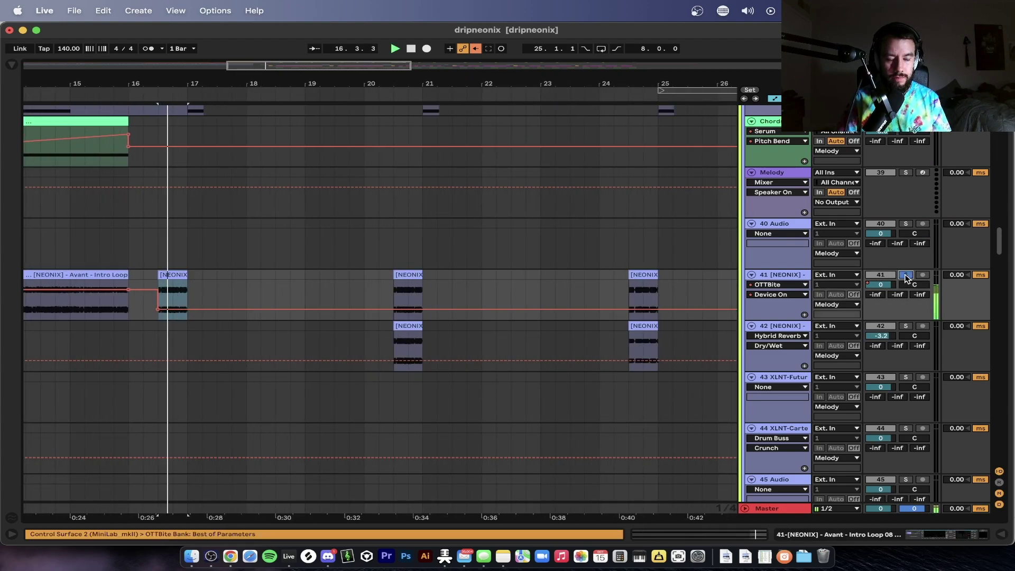
Turn off the solo and play the intro loop fills on tracks 41 and 42 from 20.3.1 and from 24.1.1
click(400, 276)
scroll(402, 274, down, 3)
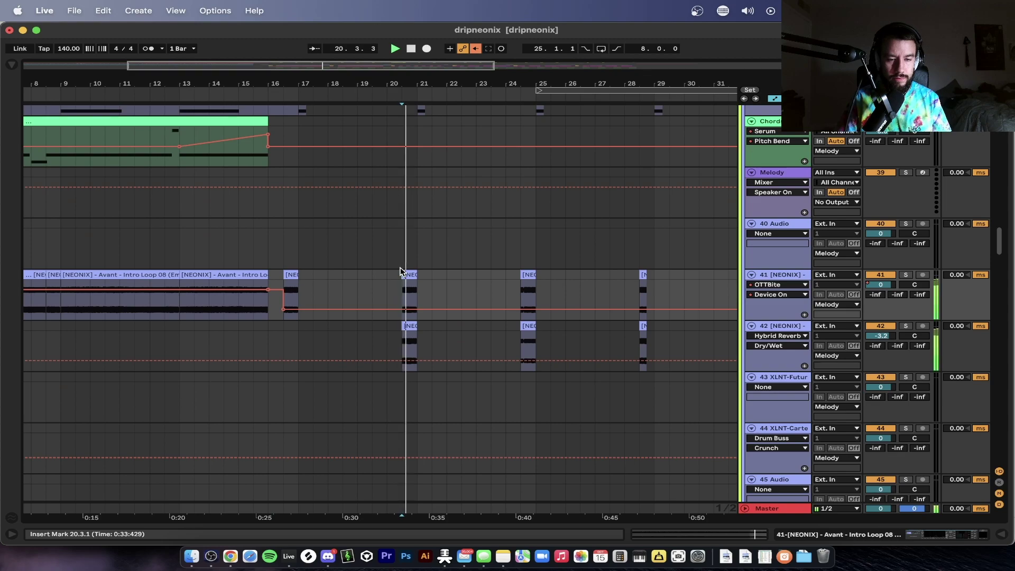
scroll(401, 272, down, 2)
click(435, 286)
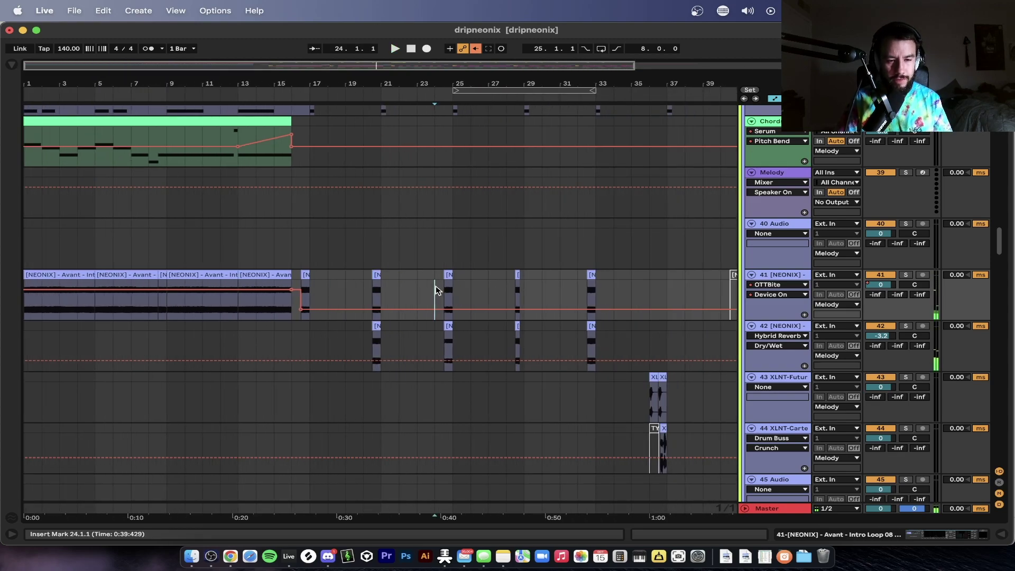
scroll(436, 286, up, 4)
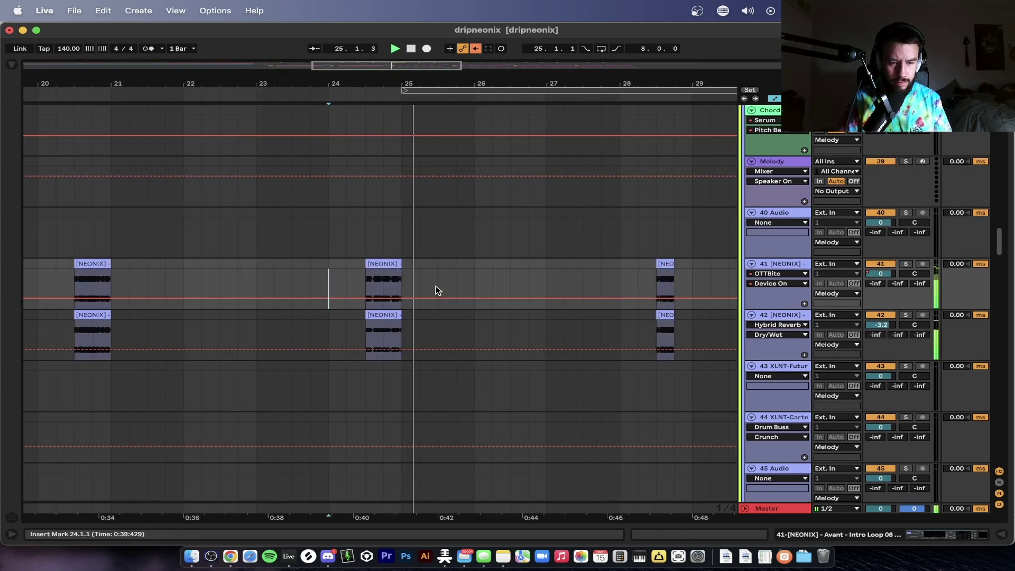
scroll(435, 285, down, 3)
scroll(436, 285, down, 2)
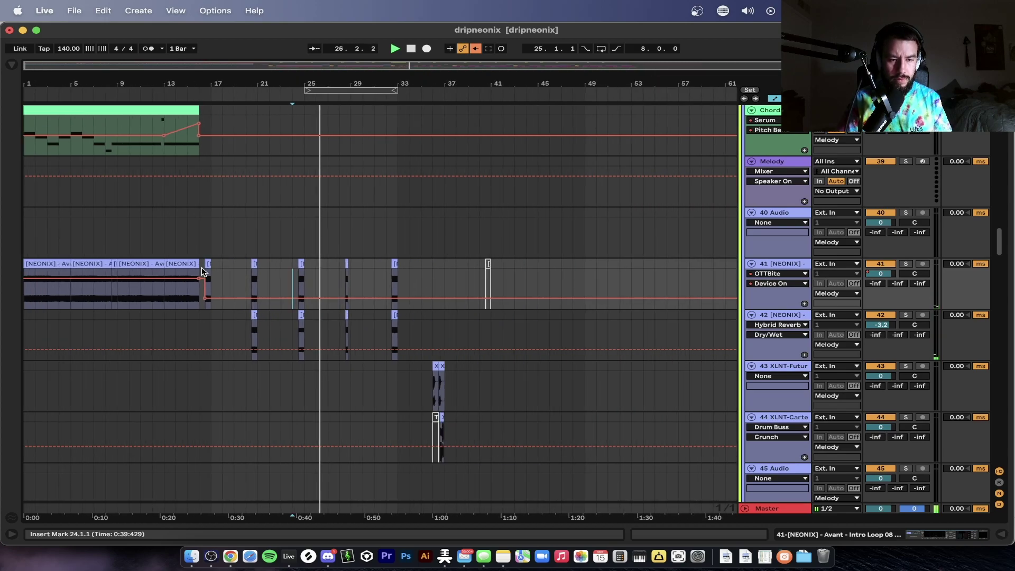
Solo the 1st and 2nd tracks in the GUNS BRO group and play them from bar 17
scroll(200, 272, up, 3)
scroll(201, 271, down, 6)
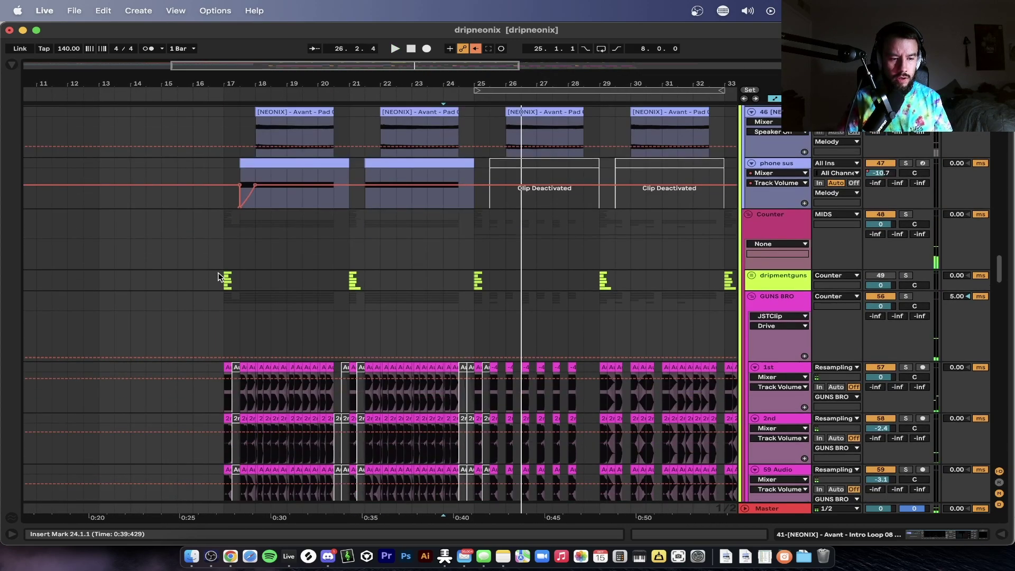
scroll(219, 276, down, 3)
scroll(220, 274, up, 2)
scroll(222, 275, down, 3)
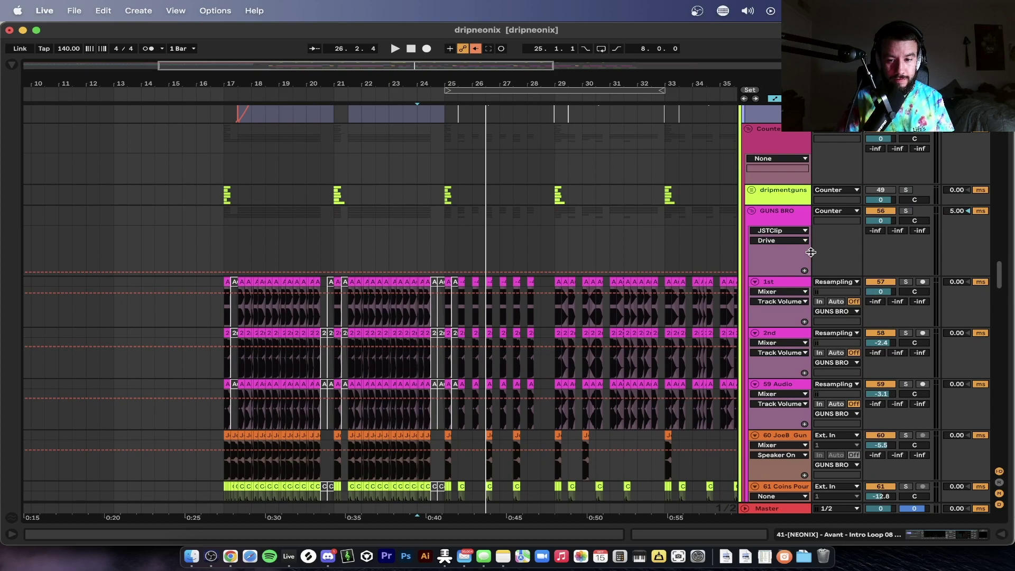
click(229, 320)
scroll(227, 318, up, 2)
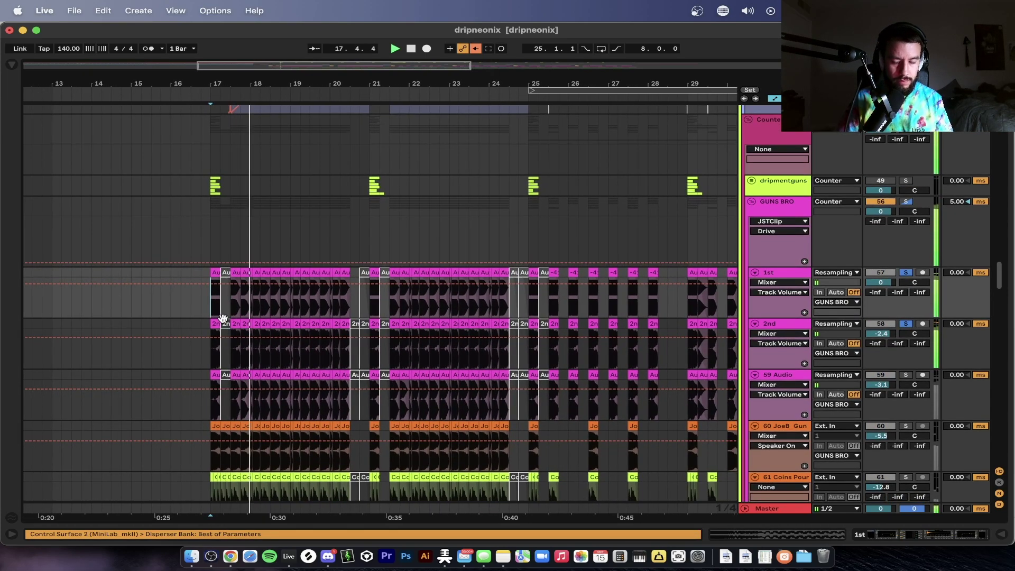
Clear the solos on the 1st and 2nd tracks, and unfold the dripmentguns group to show its layers around bar 17
scroll(222, 319, right, 3)
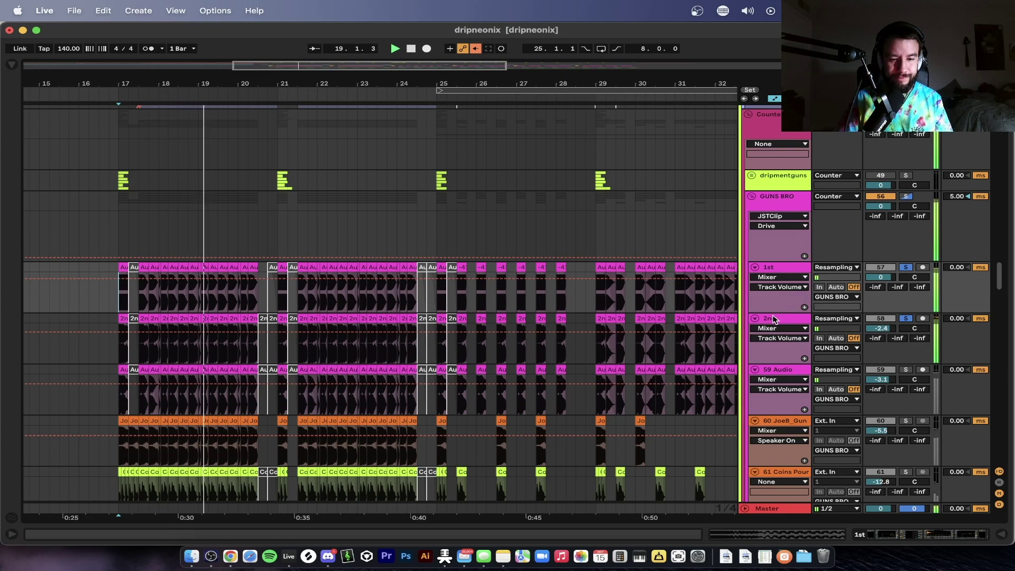
scroll(959, 307, up, 2)
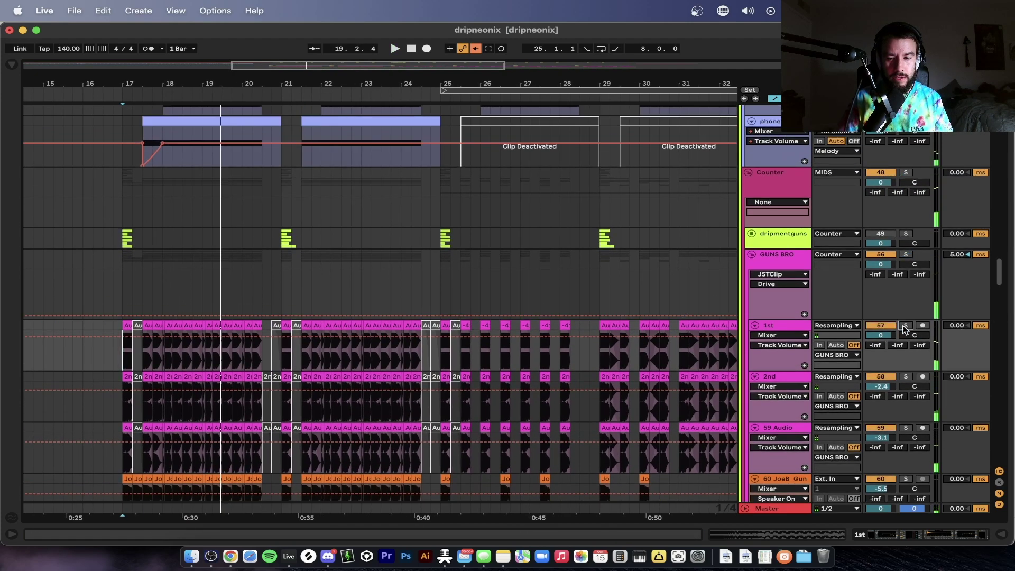
click(752, 235)
click(908, 235)
scroll(419, 264, down, 2)
scroll(165, 260, down, 3)
scroll(176, 367, up, 3)
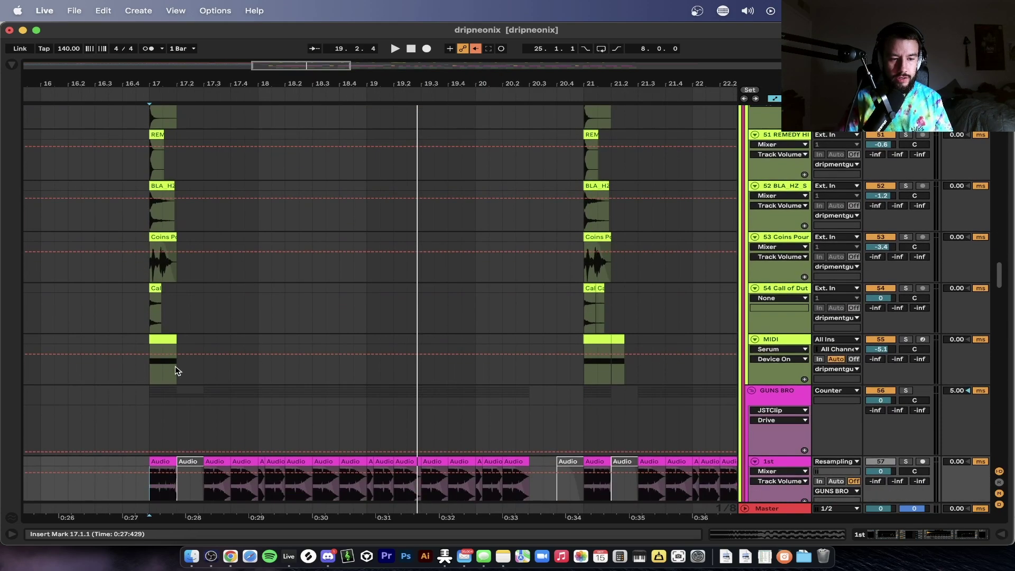
scroll(182, 386, up, 1)
Select the stacked dripmentguns clips on tracks 50 to 55 from 17.1.1 to 17.2.1 and play them together
drag(186, 407, 153, 140)
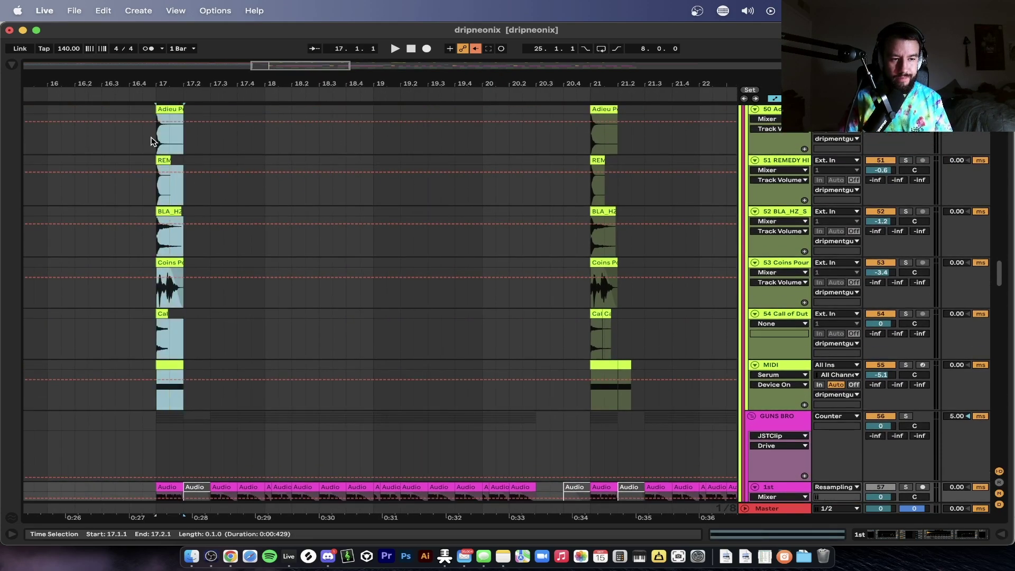
scroll(157, 200, up, 1)
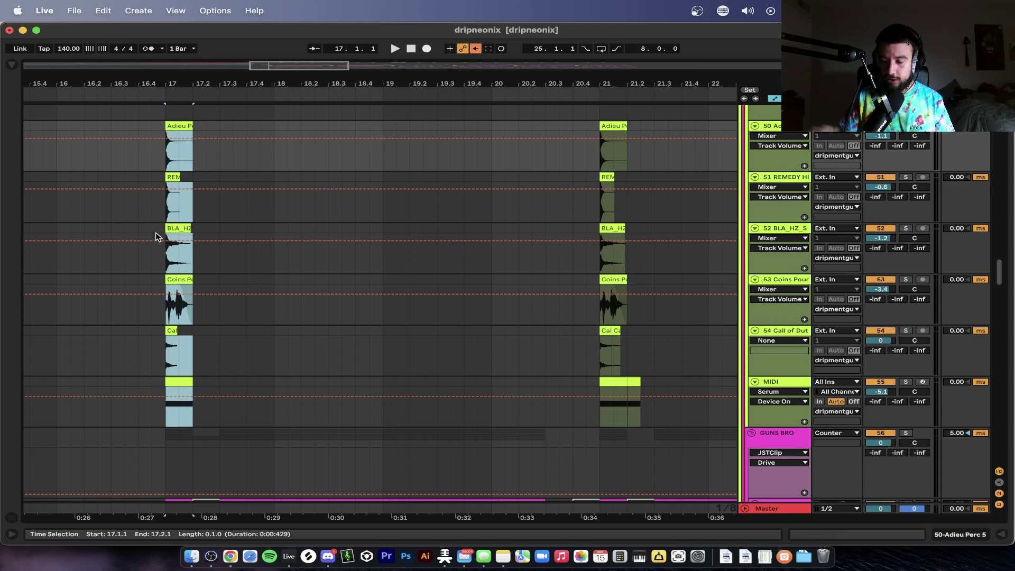
scroll(155, 233, up, 2)
key(space)
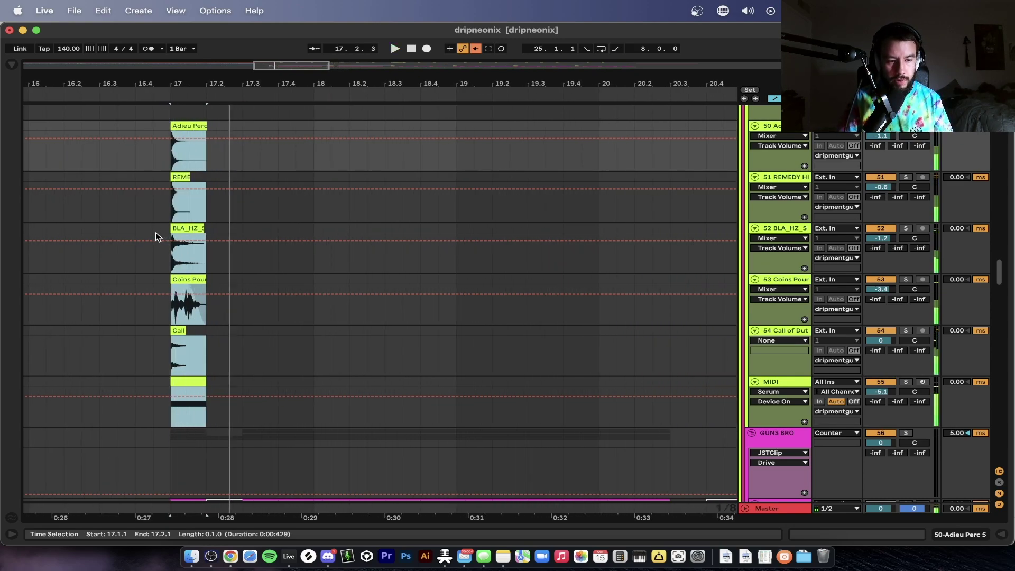
Deactivate the MIDI clip at bar 17 on track 55 and play the remaining dripmentguns layers without it
scroll(155, 232, up, 2)
click(214, 381)
key(space)
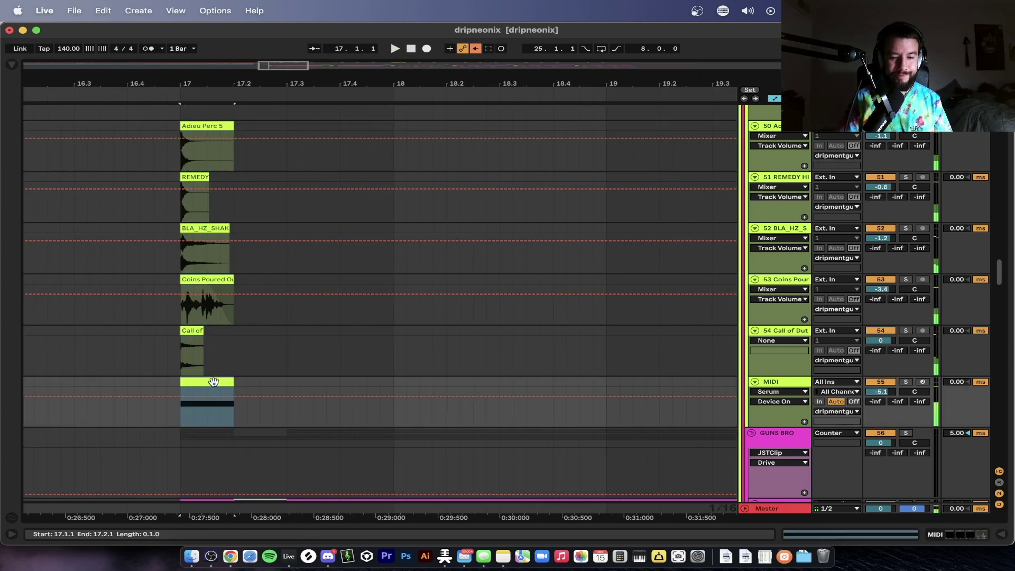
scroll(209, 343, up, 3)
scroll(204, 307, up, 2)
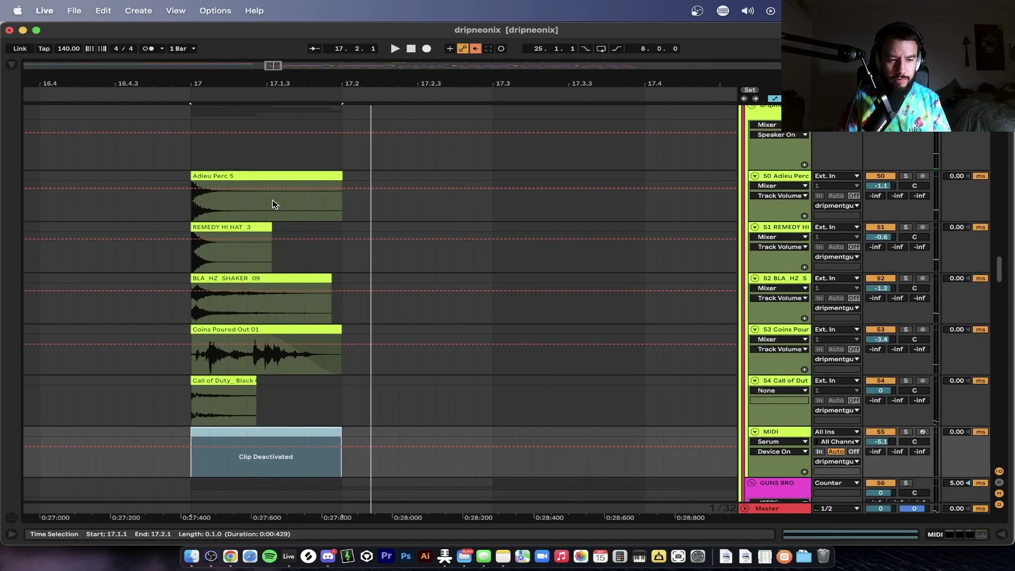
Solo the dripmentguns layers one after another, from the Adieu Perc track down, playing each from 17.1.1
click(274, 204)
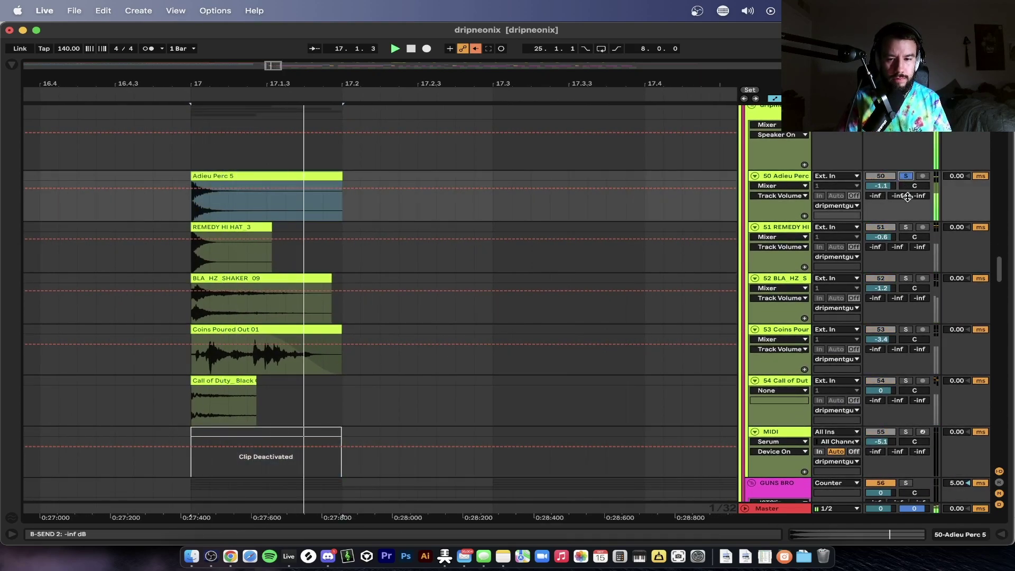
click(905, 227)
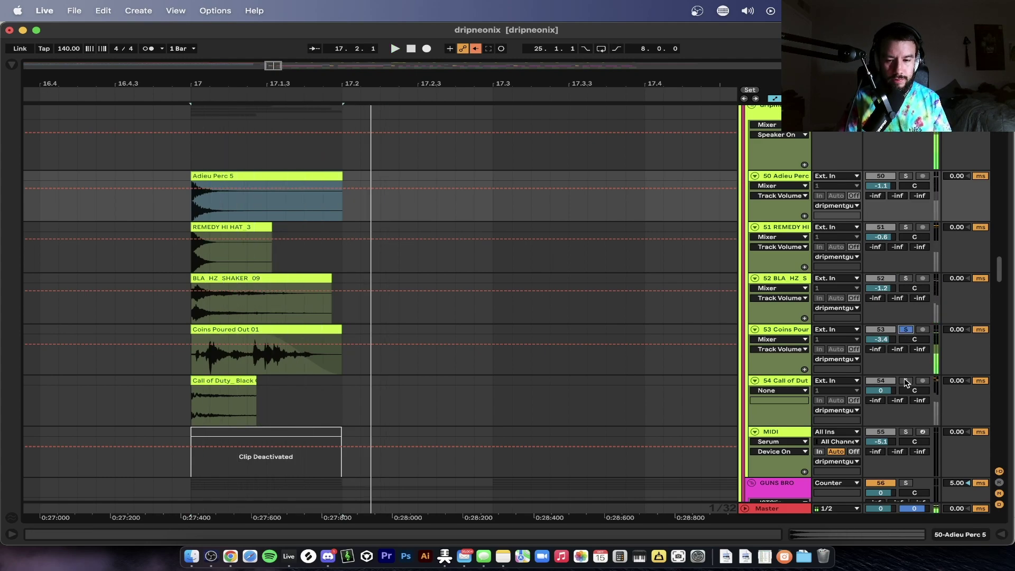
scroll(211, 394, up, 2)
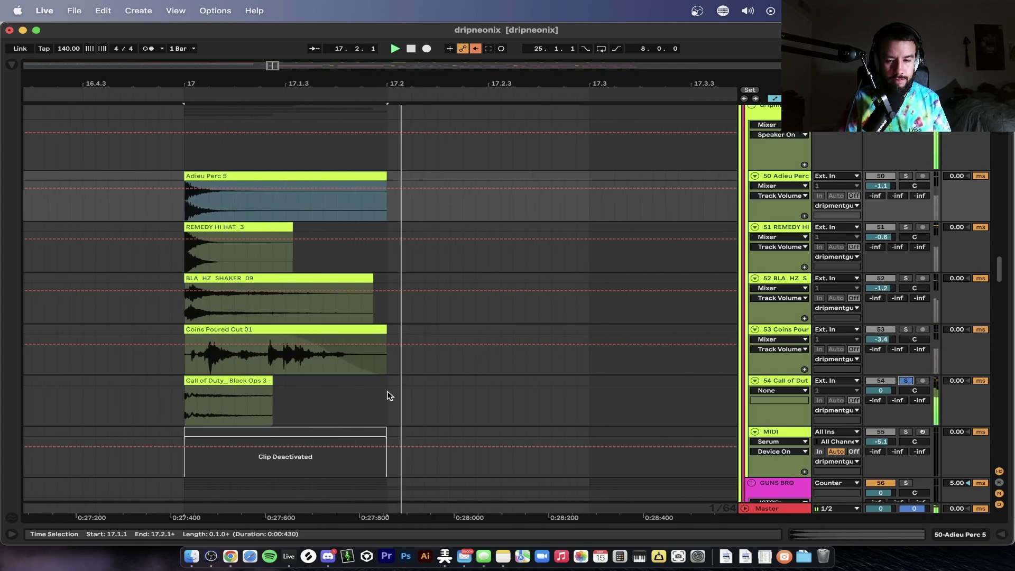
scroll(388, 395, down, 2)
key(space)
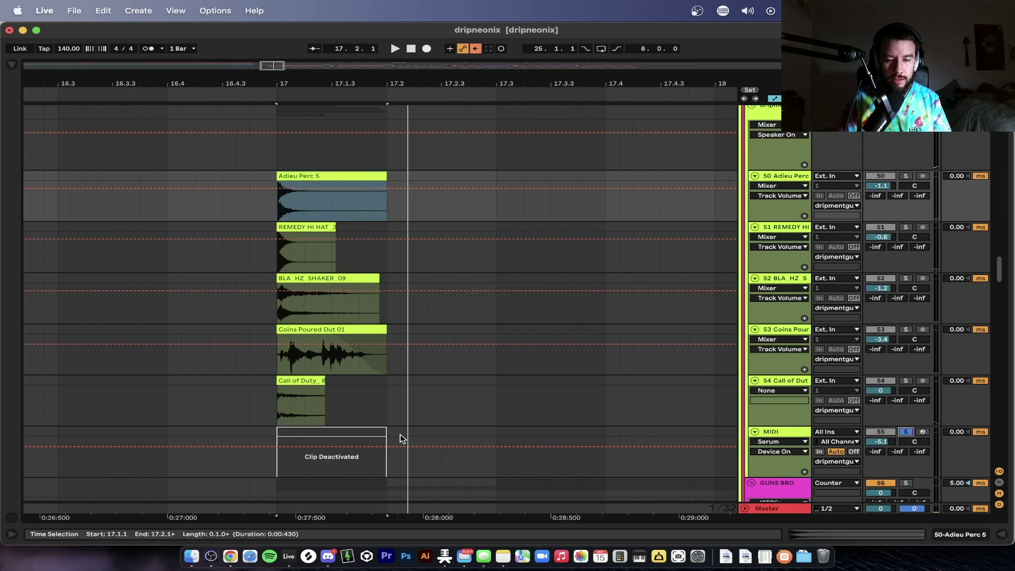
Reactivate the MIDI clip on track 55 and play it soloed with its Serum and Disperser device chain open
click(375, 441)
key(0)
double_click(786, 433)
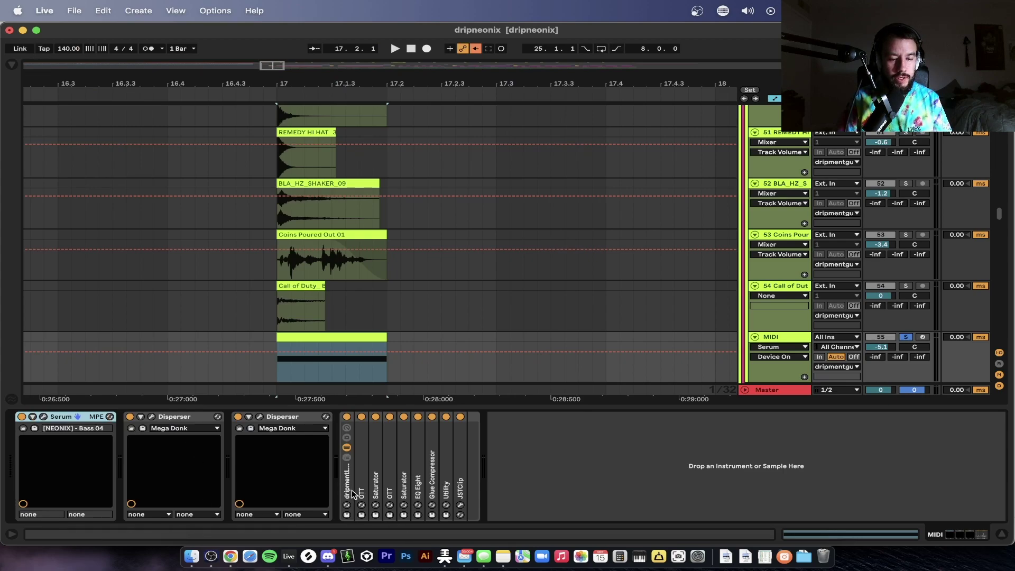
scroll(870, 301, down, 1)
scroll(869, 302, right, 1)
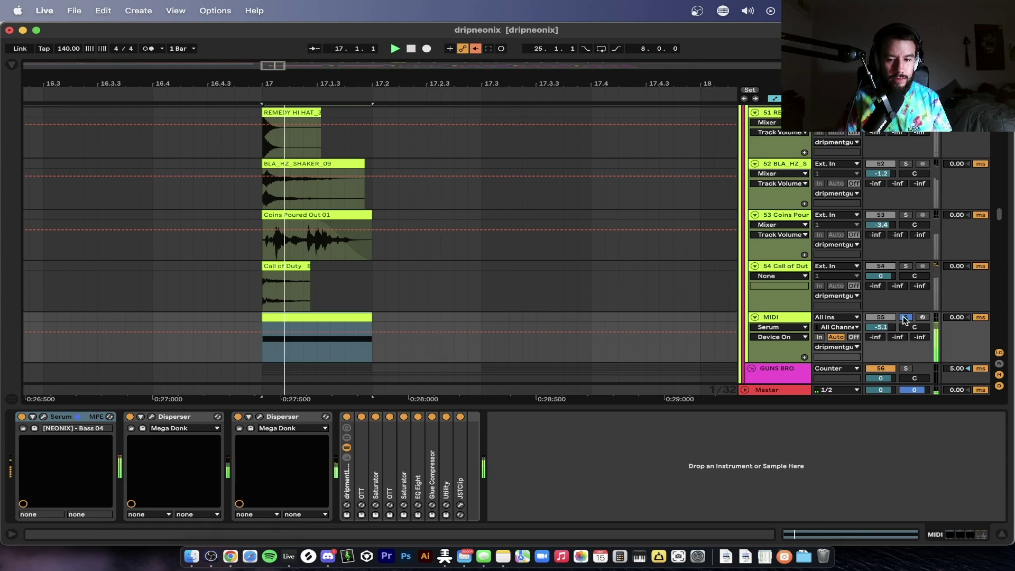
Solo the whole dripmentguns group and play its combined layers from 17.1.1
scroll(905, 318, up, 10)
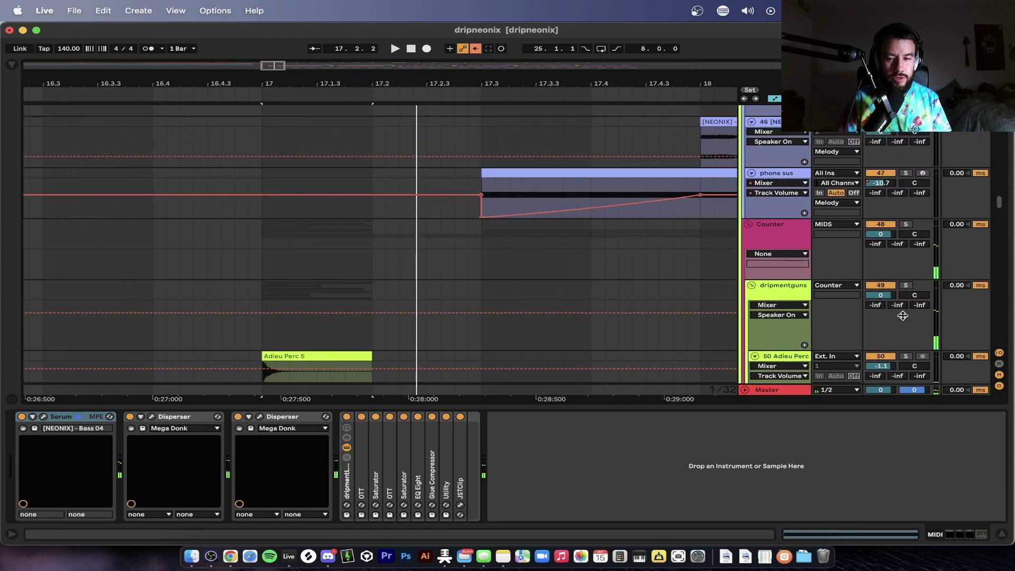
scroll(881, 284, down, 1)
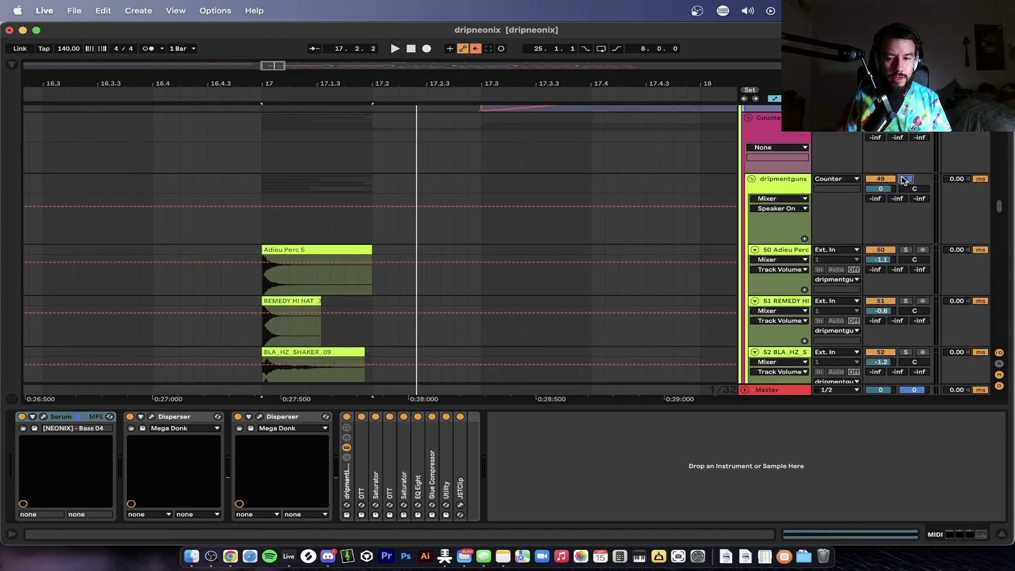
click(292, 256)
scroll(292, 256, down, 5)
key(space)
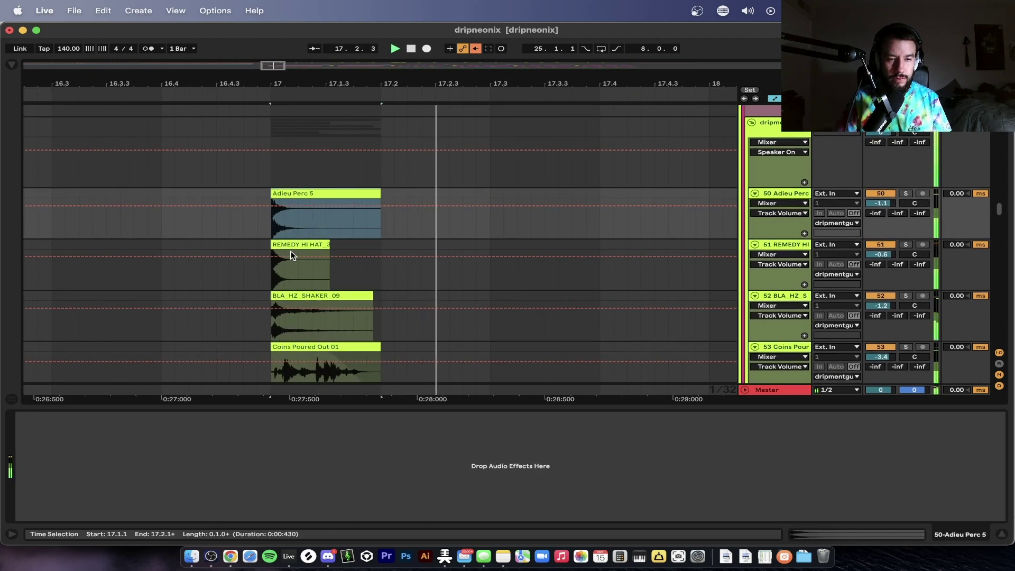
key(space)
scroll(292, 256, down, 3)
scroll(293, 256, down, 4)
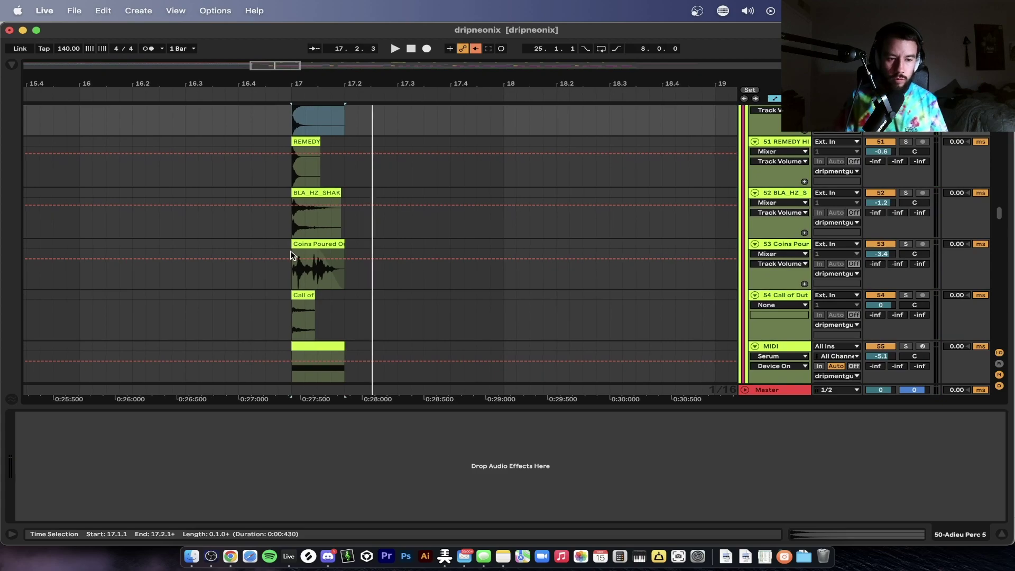
scroll(292, 256, up, 4)
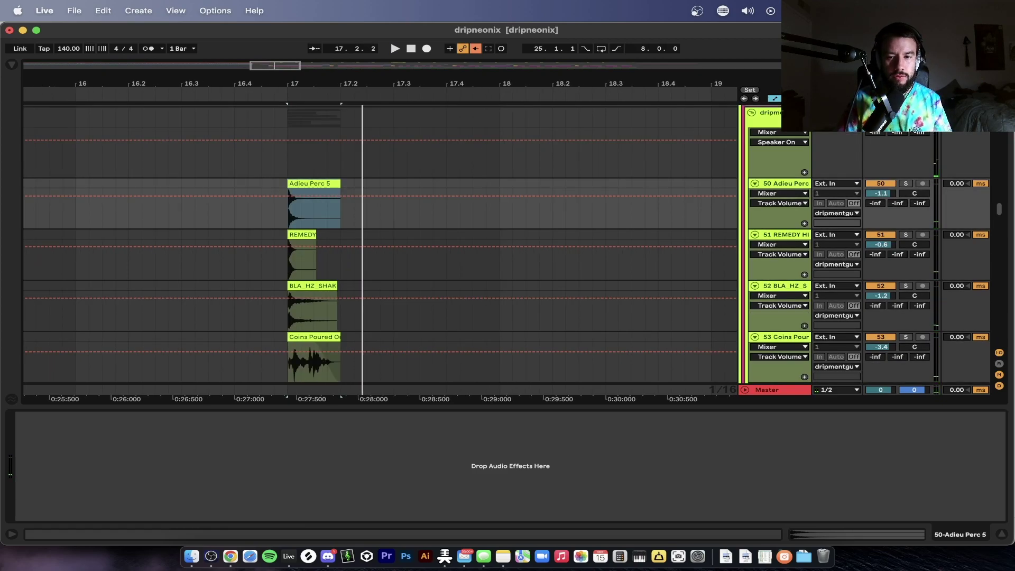
Fold the dripmentguns group and open the device chain of the 1st track in GUNS BRO, inspecting its clips in bar 17
click(751, 112)
scroll(612, 170, down, 1)
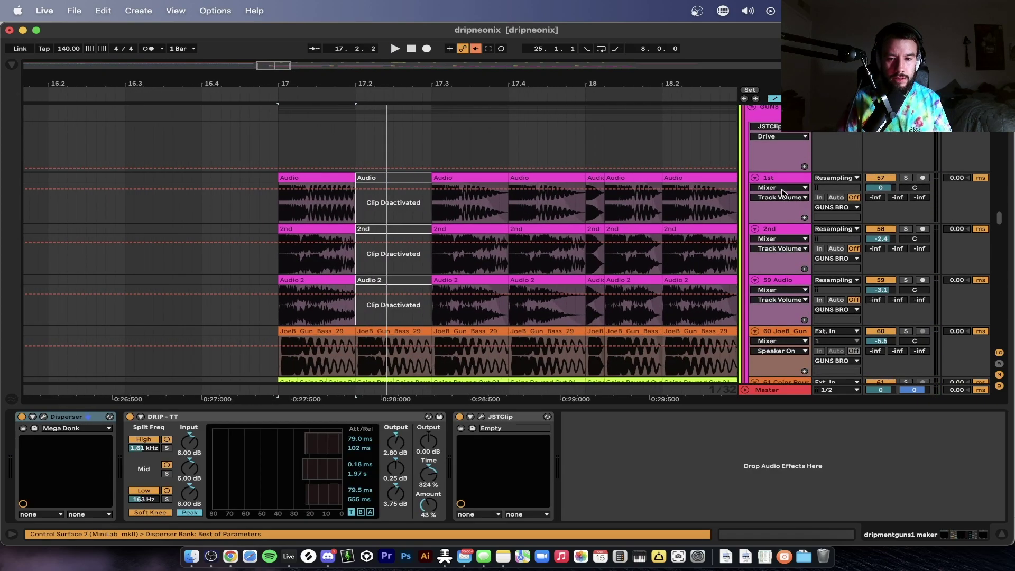
click(777, 180)
click(319, 176)
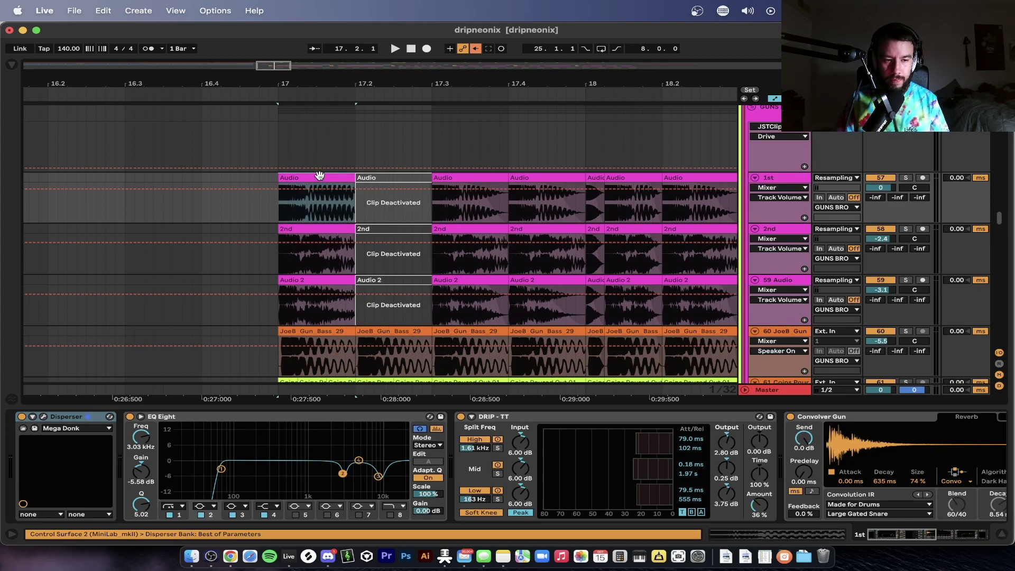
scroll(407, 210, down, 3)
click(372, 188)
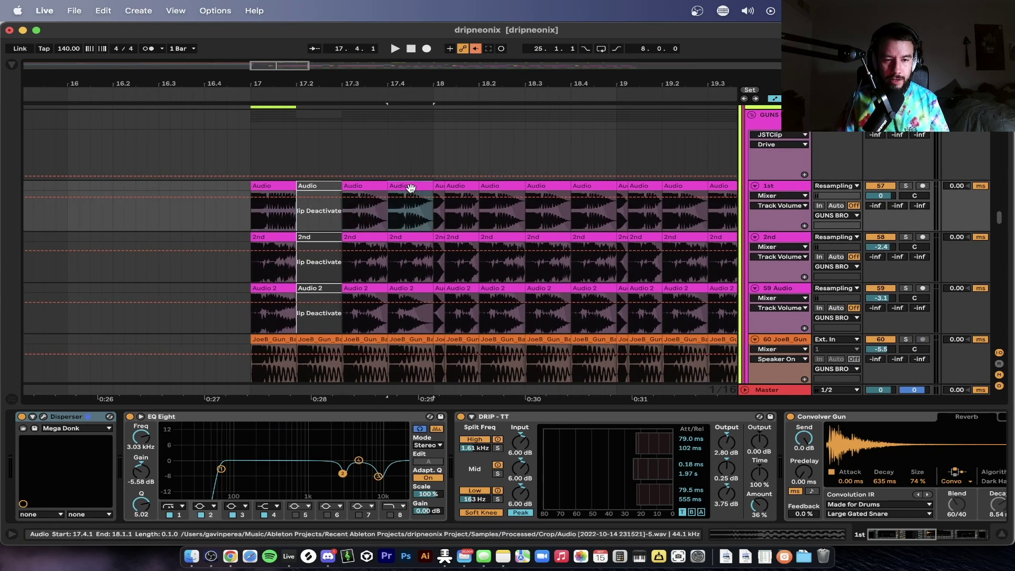
scroll(347, 213, up, 2)
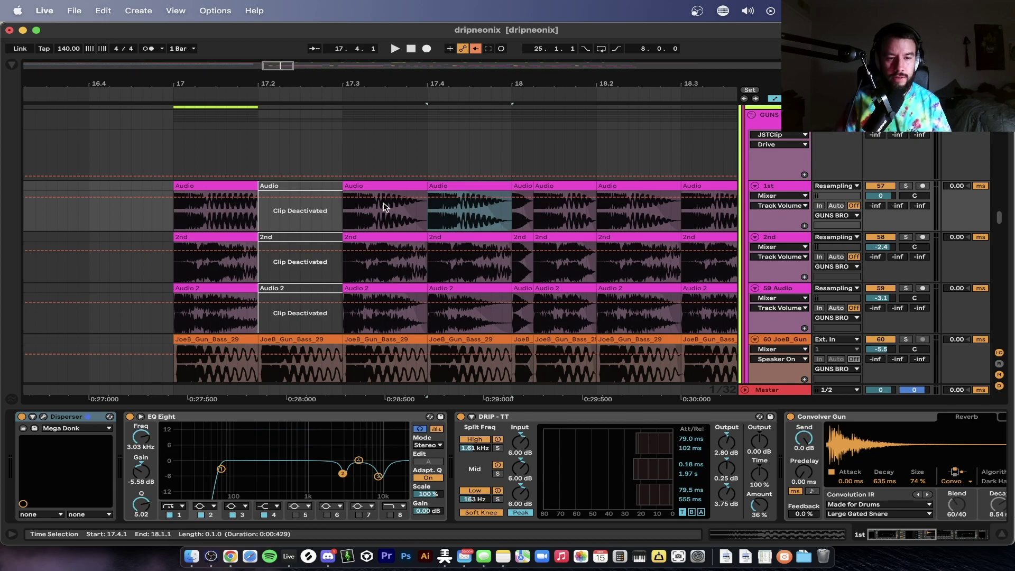
scroll(384, 207, up, 1)
Solo the 1st track and play its audio clips from 17.1.1 and from 17.3.1
click(205, 202)
key(space)
scroll(205, 201, down, 2)
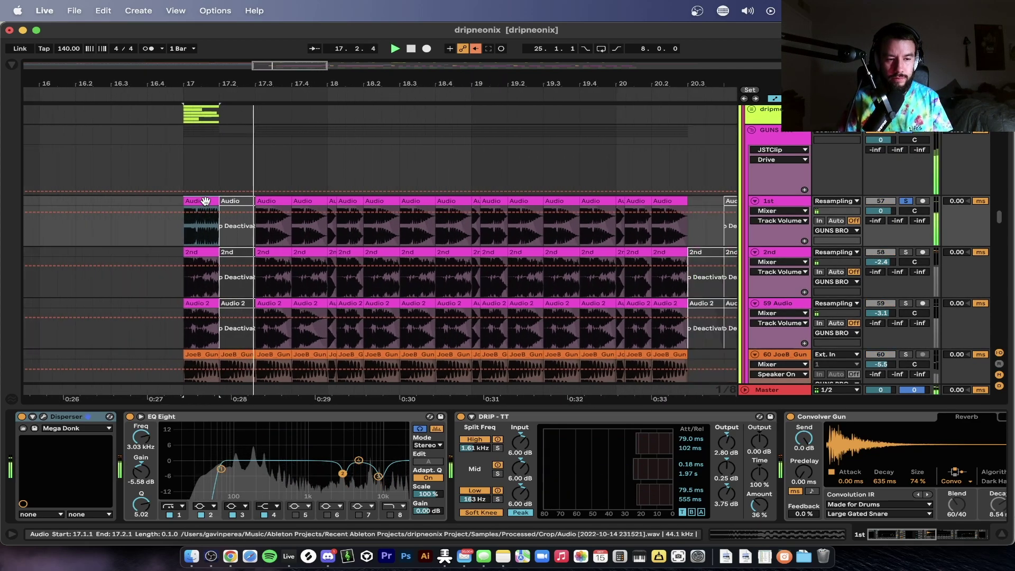
scroll(281, 212, down, 2)
click(273, 201)
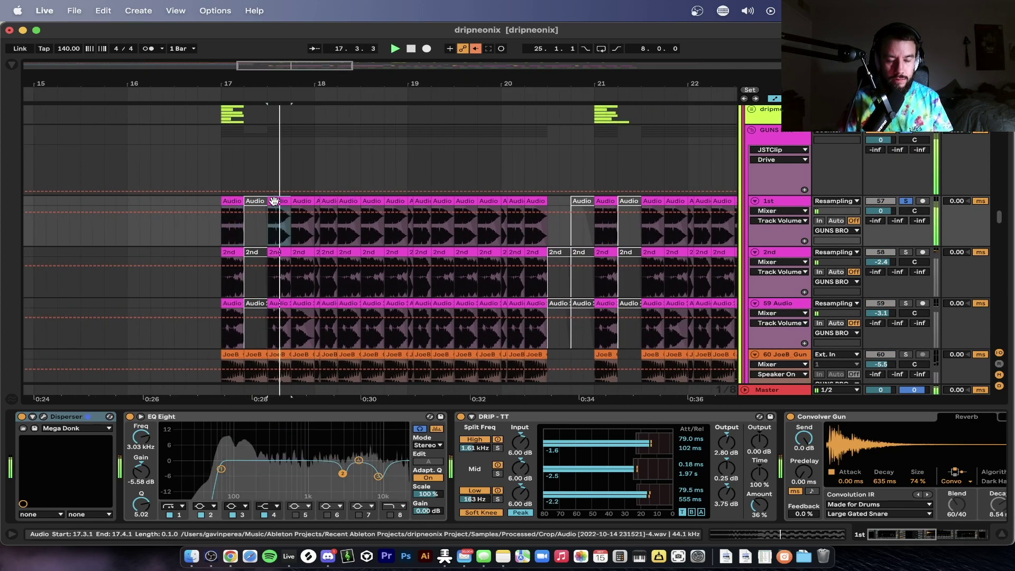
scroll(273, 200, right, 3)
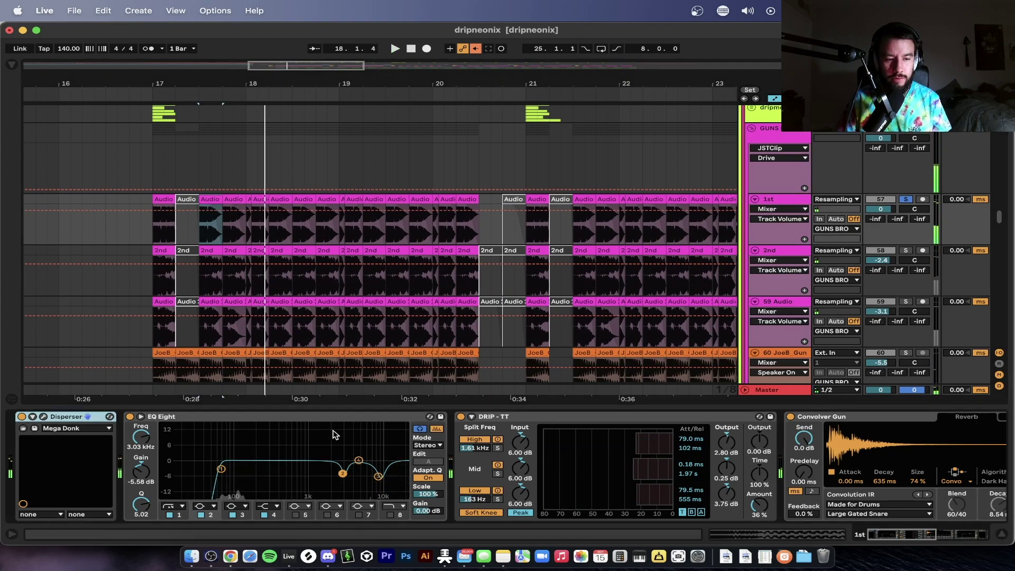
Examine the 1st track's effects, from EQ Eight and DRIP - TT through Convolver Gun to the second EQ Eight, JSTClip and Shifter
scroll(269, 444, right, 5)
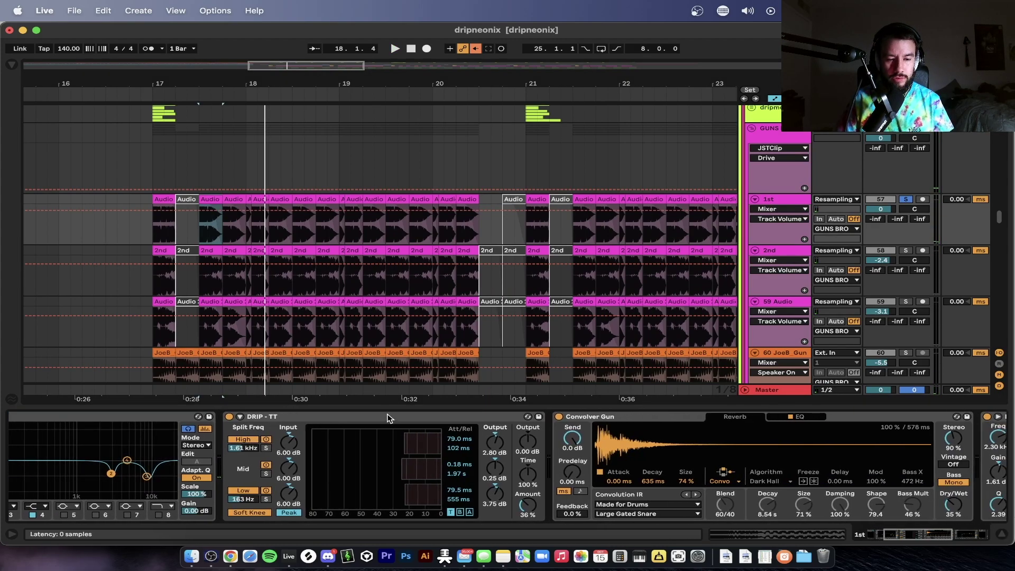
click(390, 417)
scroll(388, 418, right, 4)
click(445, 420)
scroll(445, 422, right, 5)
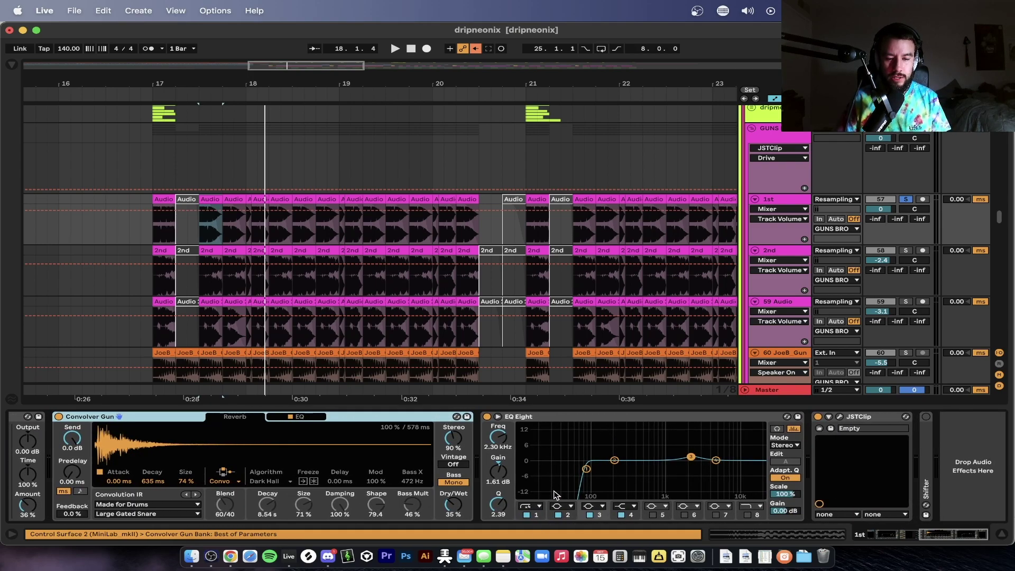
Play the soloed 1st track from 17.3.1 while reviewing its device chain from end to end
key(space)
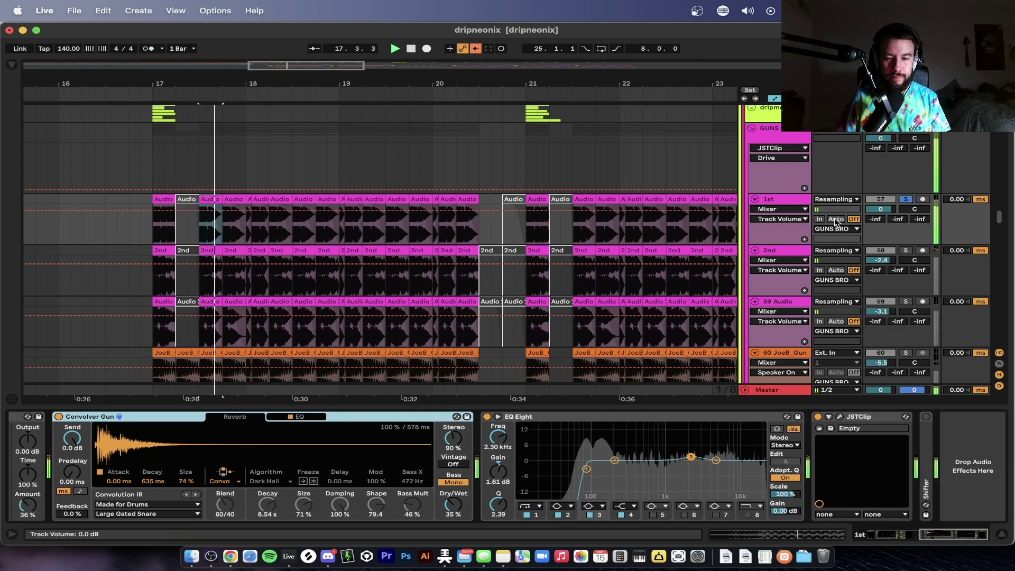
scroll(496, 462, left, 10)
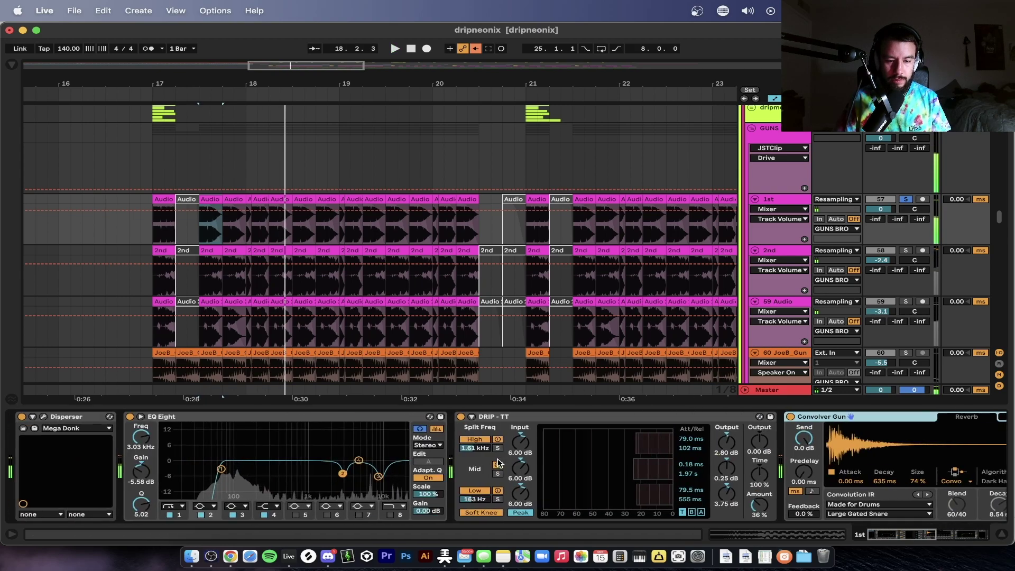
scroll(497, 462, right, 10)
scroll(497, 462, left, 10)
key(space)
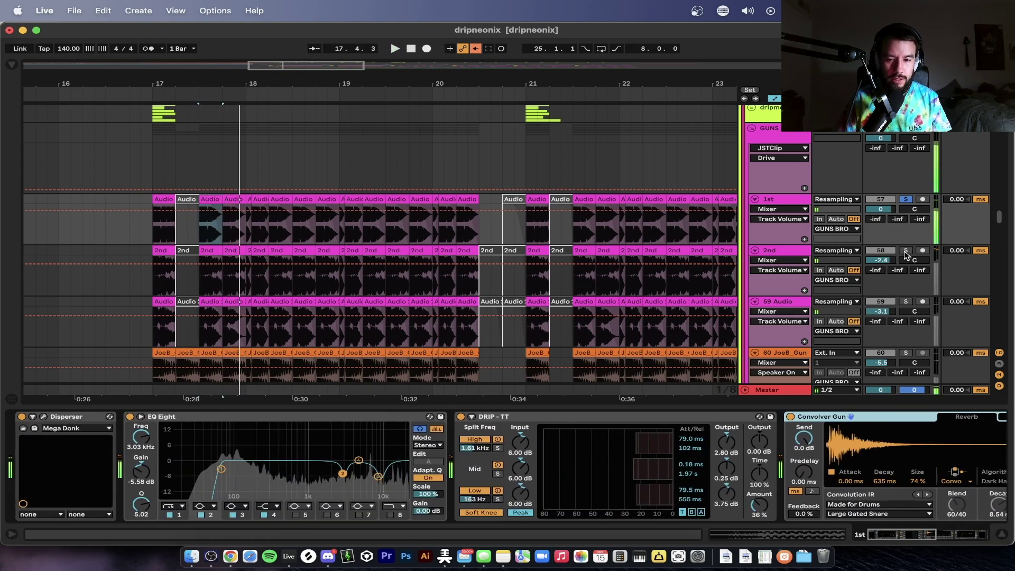
Solo the 2nd track in GUNS BRO and play its clips from 17.1.1 and from 17.3.1
scroll(198, 292, up, 3)
scroll(197, 292, up, 5)
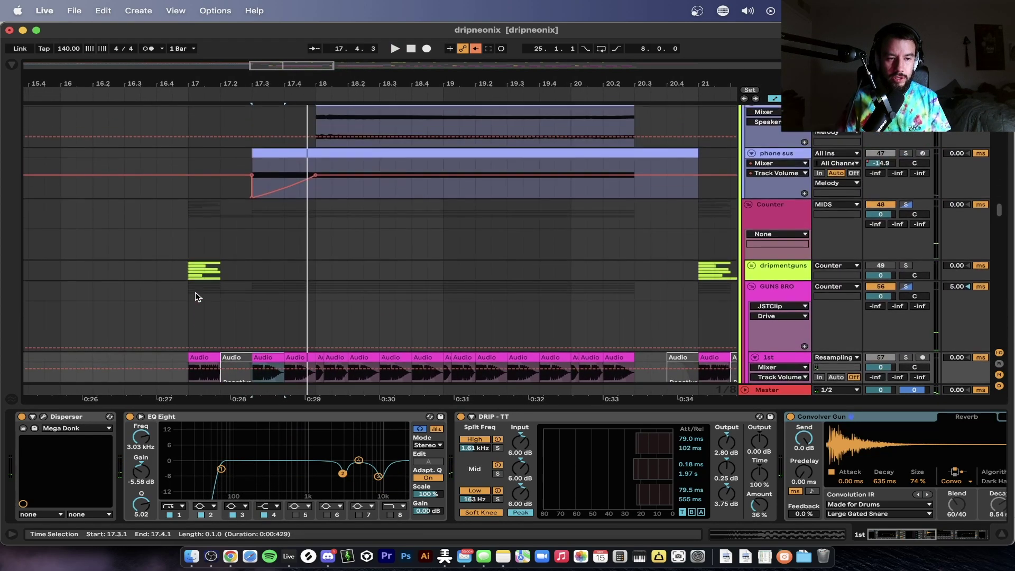
scroll(372, 200, up, 3)
scroll(333, 261, down, 5)
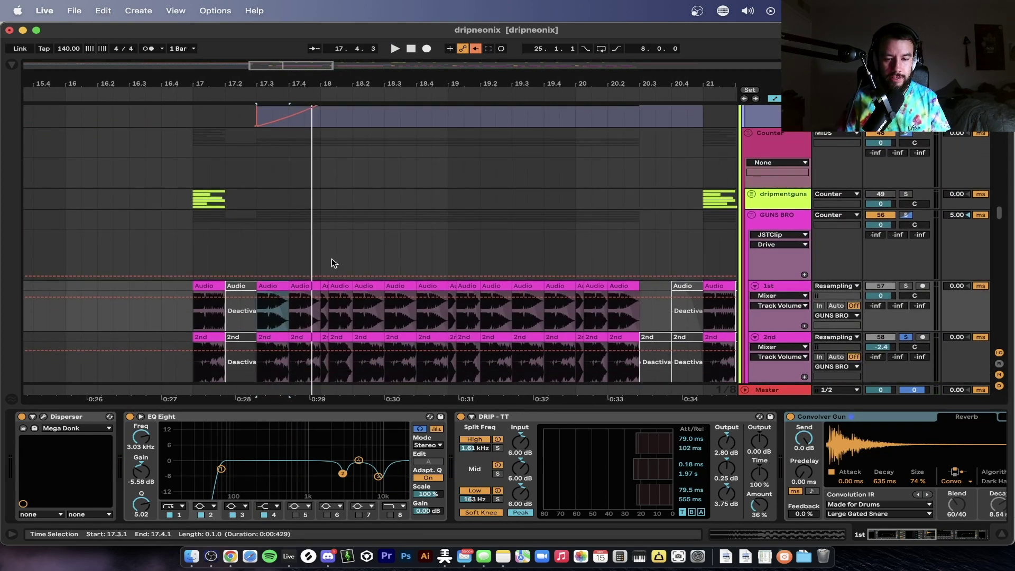
scroll(333, 261, down, 3)
click(233, 269)
key(0)
key(space)
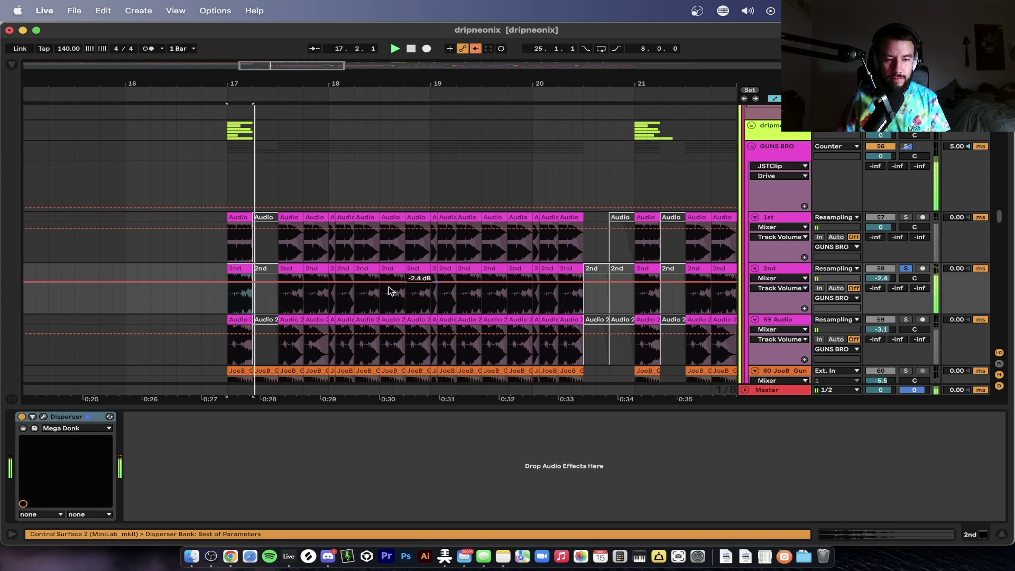
key(equal)
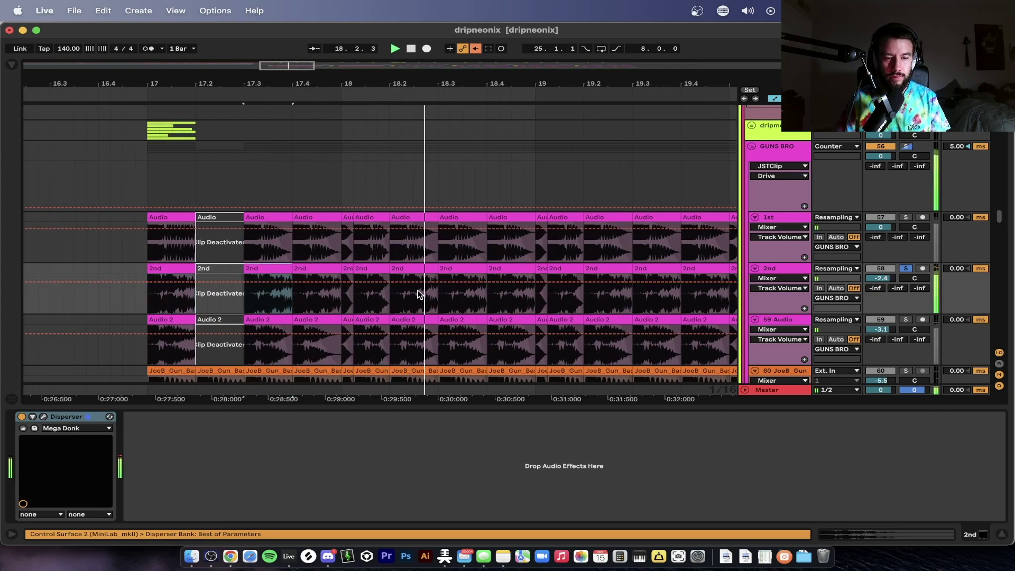
Solo the 1st track together with the 2nd in GUNS BRO and play the pair from 17.3.1
key(space)
key(space)
scroll(607, 294, down, 5)
click(907, 217)
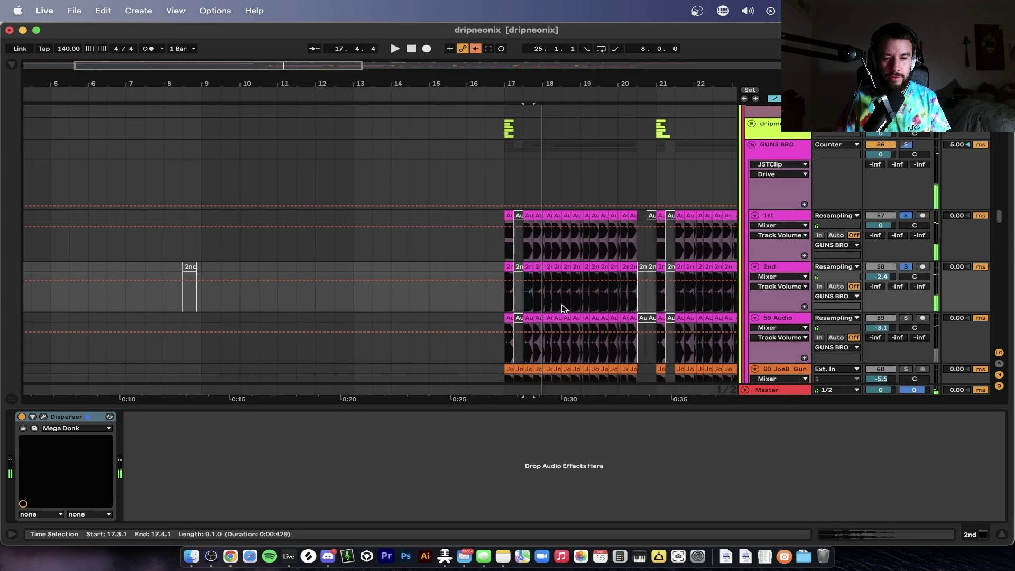
scroll(562, 310, up, 5)
scroll(370, 295, down, 4)
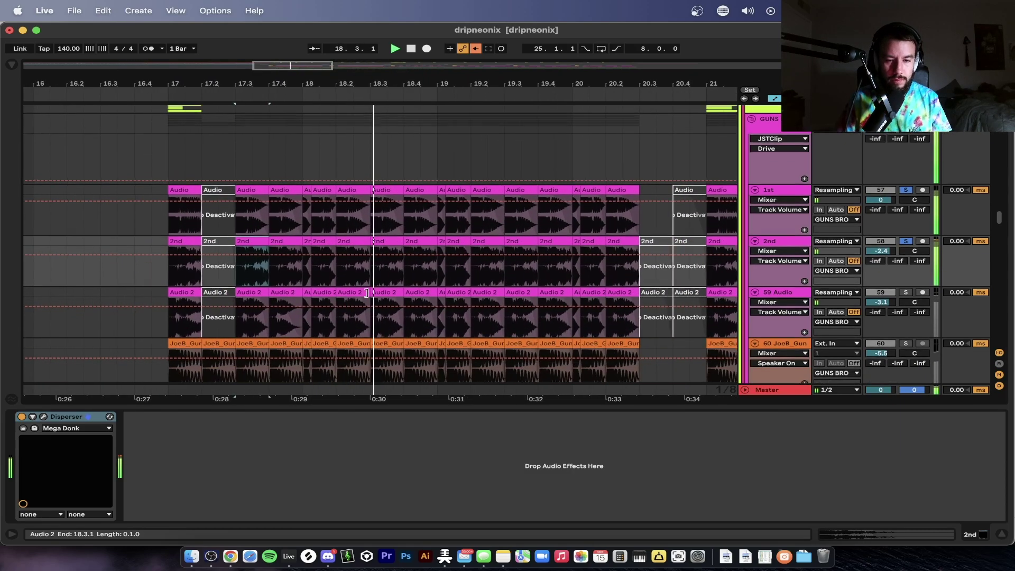
Solo the Coins Pour track and play it from 17.3.1 alone and layered with the 1st and 2nd tracks
scroll(370, 293, down, 2)
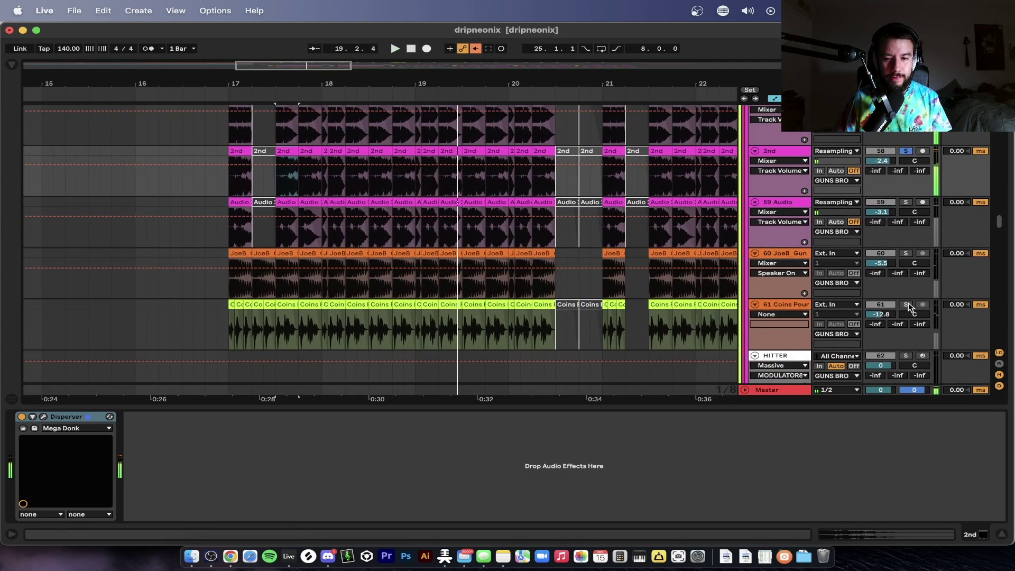
scroll(285, 324, up, 5)
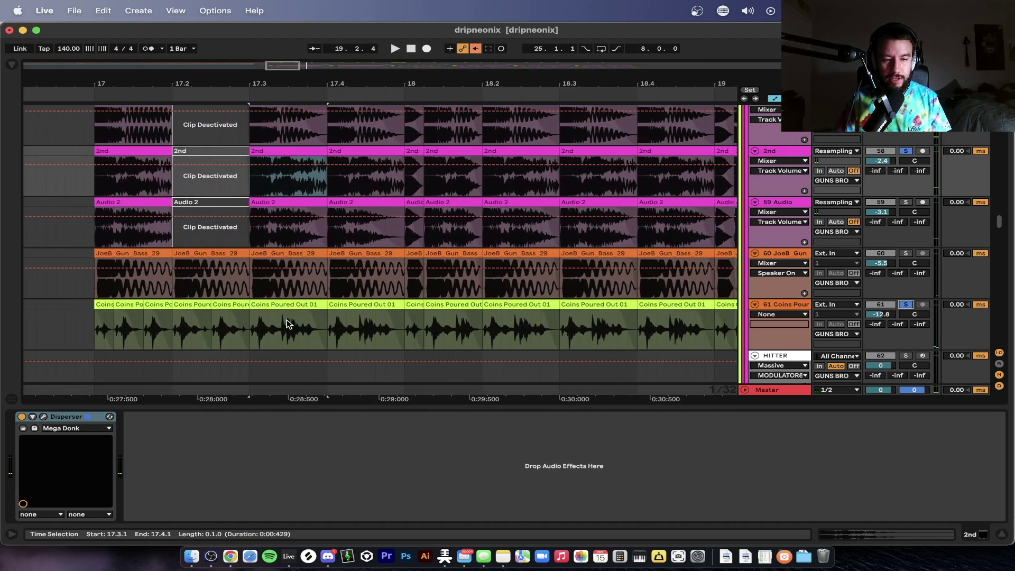
scroll(397, 320, down, 5)
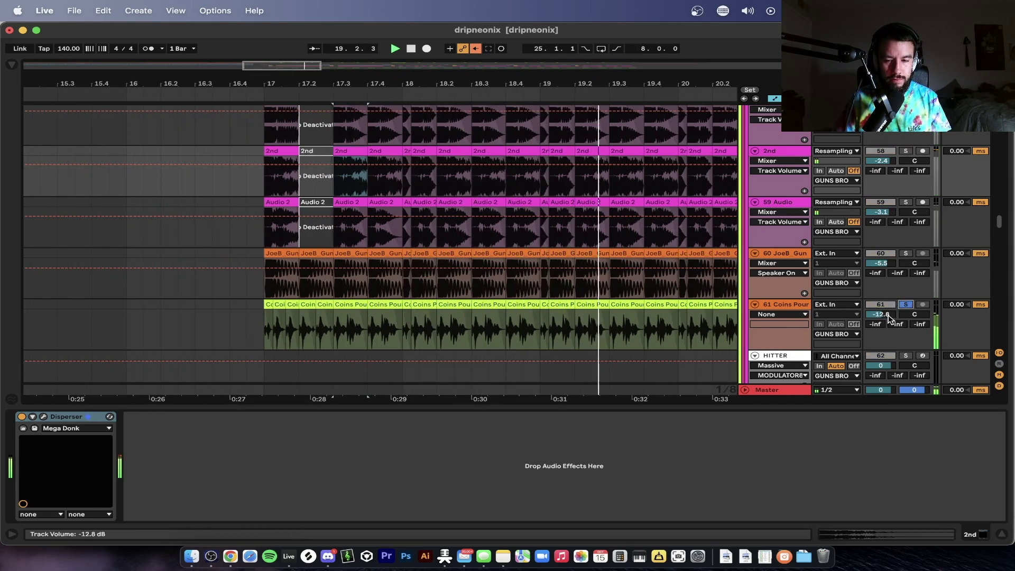
scroll(893, 264, up, 3)
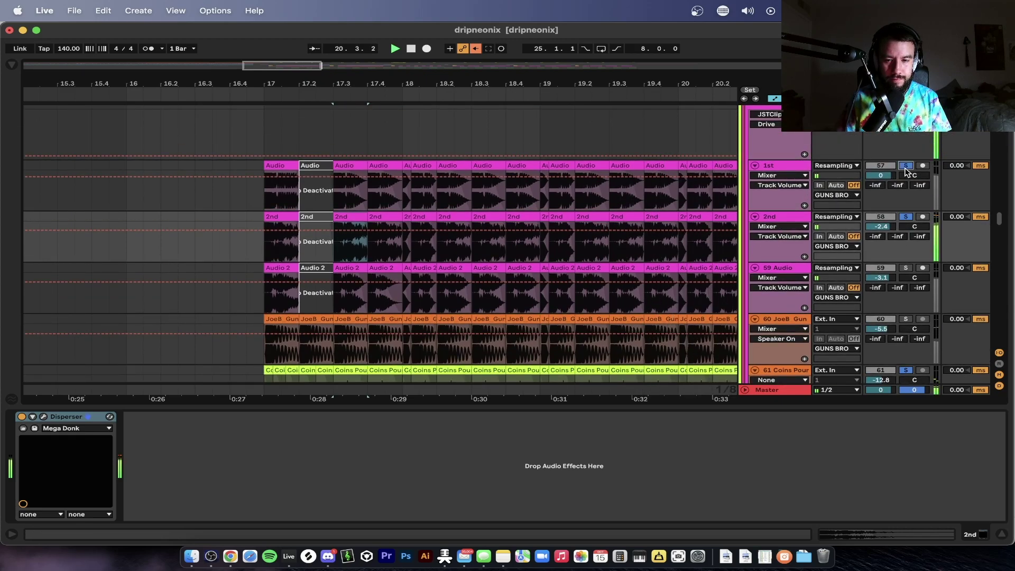
Solo track 74, sub resampld, in the LOWS group and play its audio clips from 17.3.1
scroll(905, 174, down, 20)
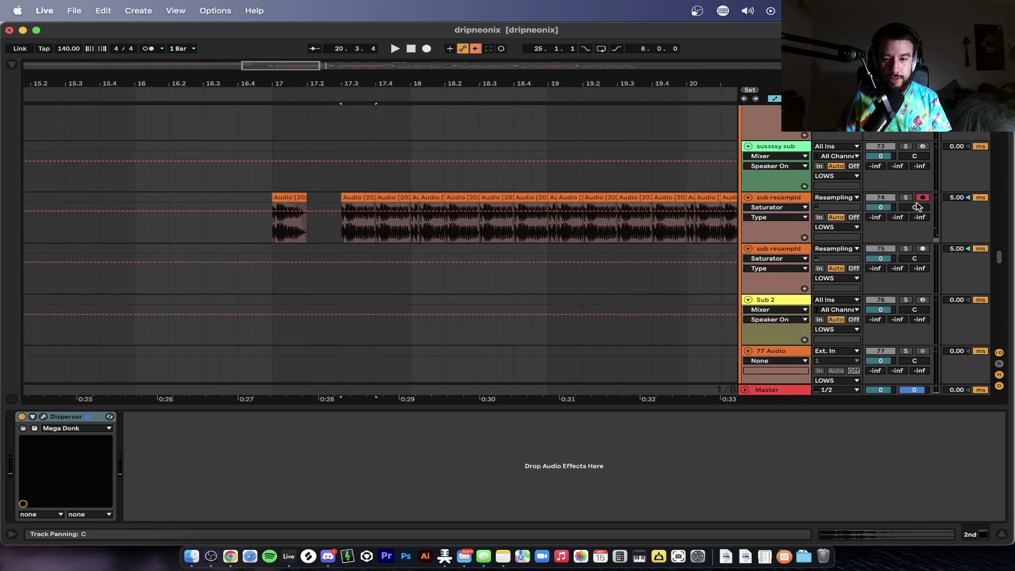
scroll(396, 226, up, 3)
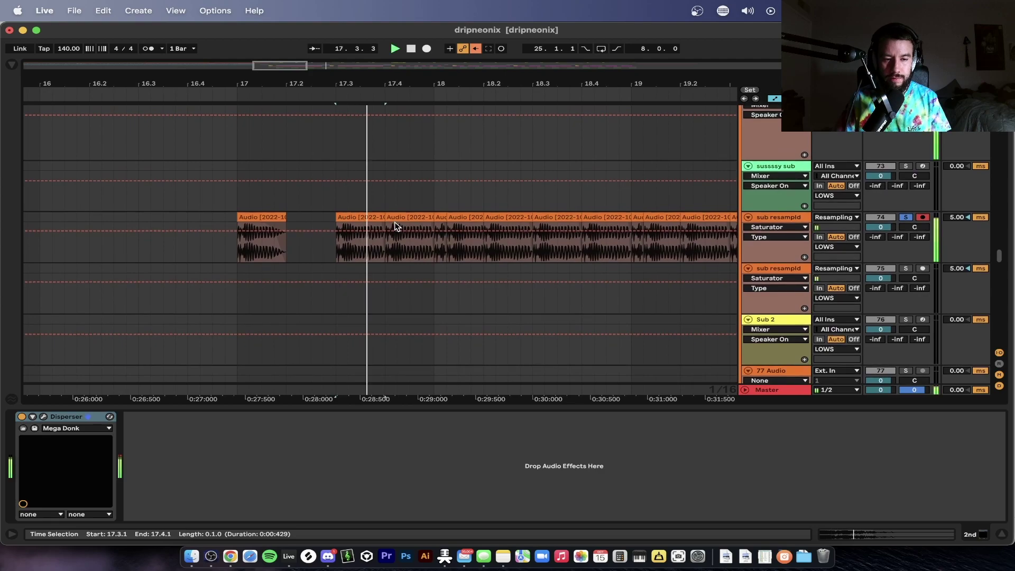
scroll(402, 227, right, 4)
scroll(477, 233, down, 6)
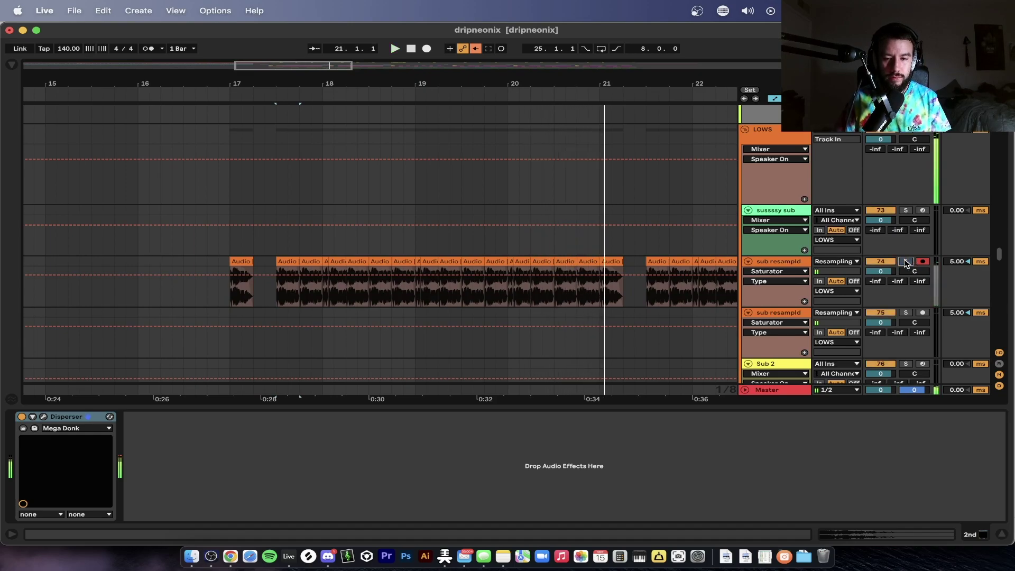
Bring up the 1st track's device chain in GUNS BRO and hide the device view again
scroll(538, 406, up, 15)
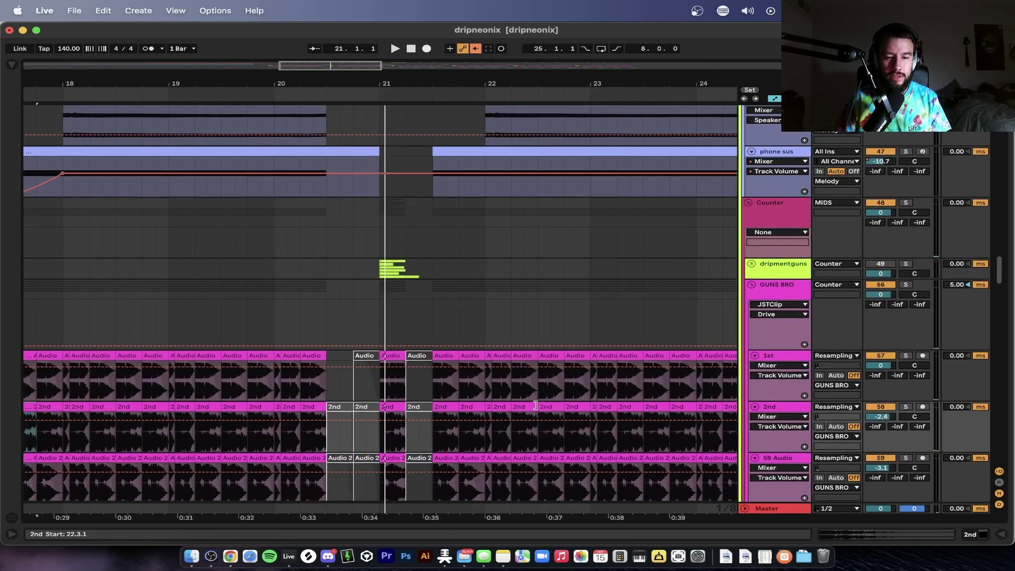
scroll(535, 405, down, 10)
scroll(538, 408, up, 12)
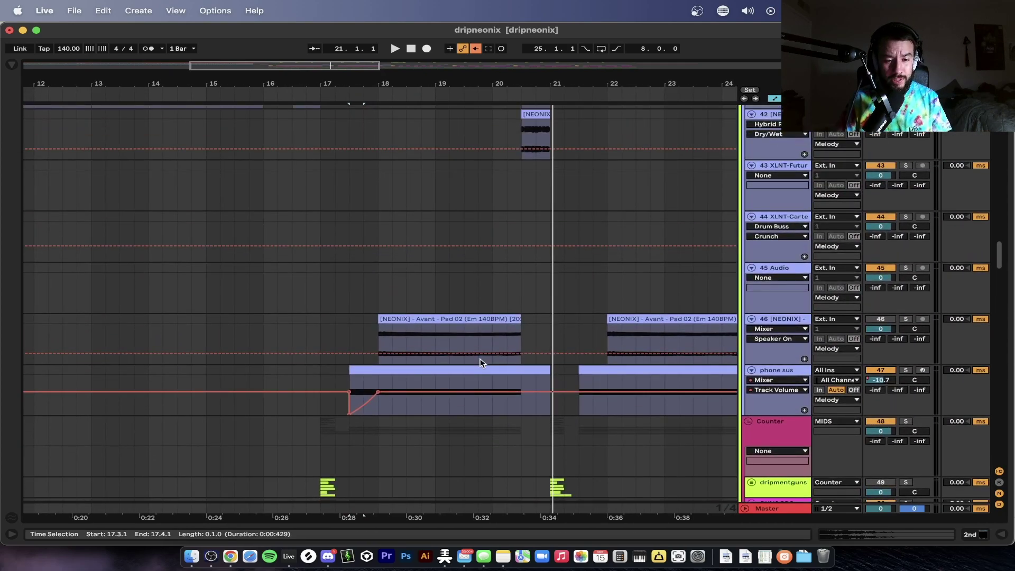
scroll(479, 358, down, 10)
scroll(480, 358, up, 5)
scroll(480, 361, down, 4)
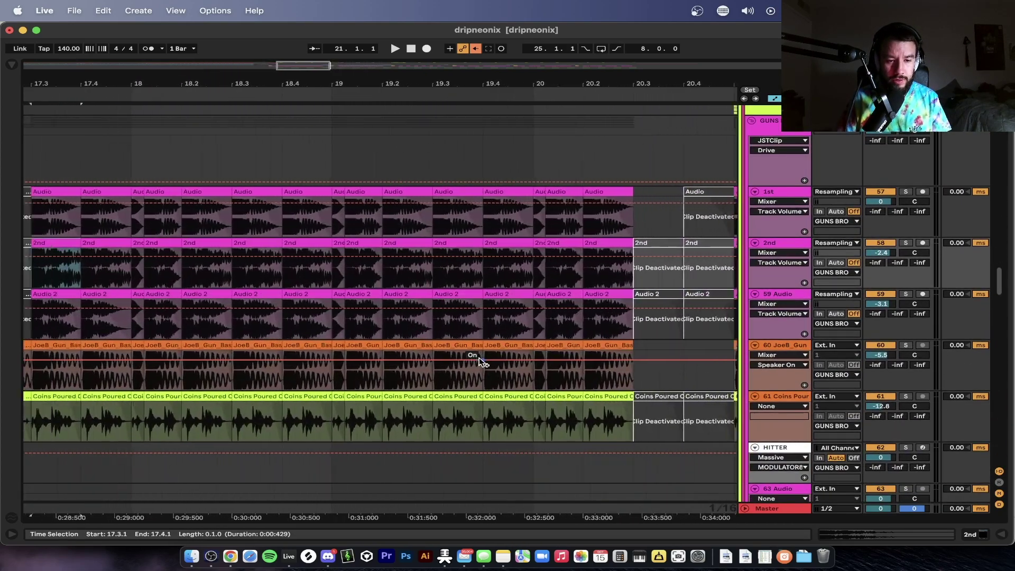
double_click(769, 191)
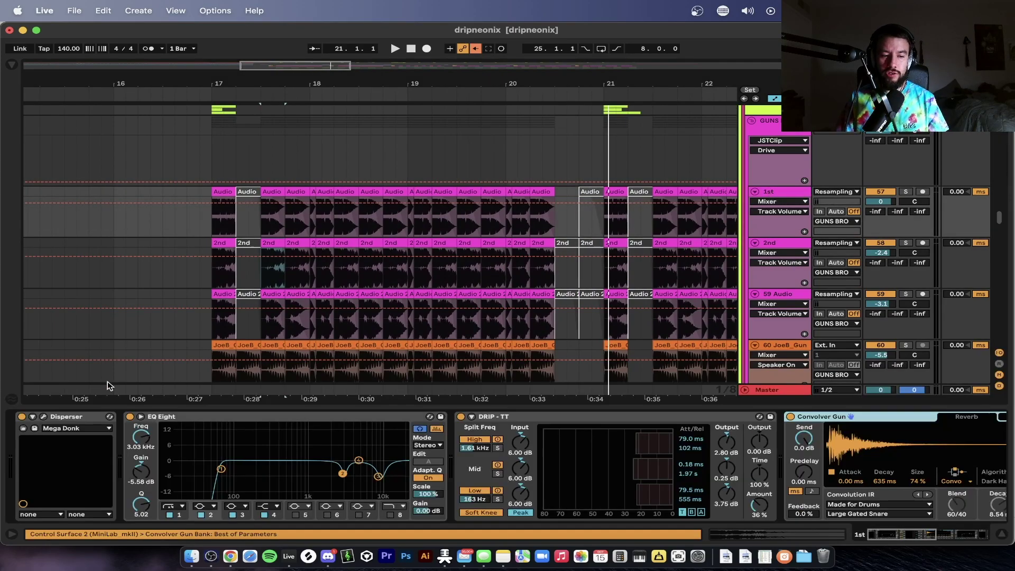
key(super+alt+l)
Solo the phone sus track in the Melody group and play its first clip from 17.3.1
scroll(89, 406, down, 3)
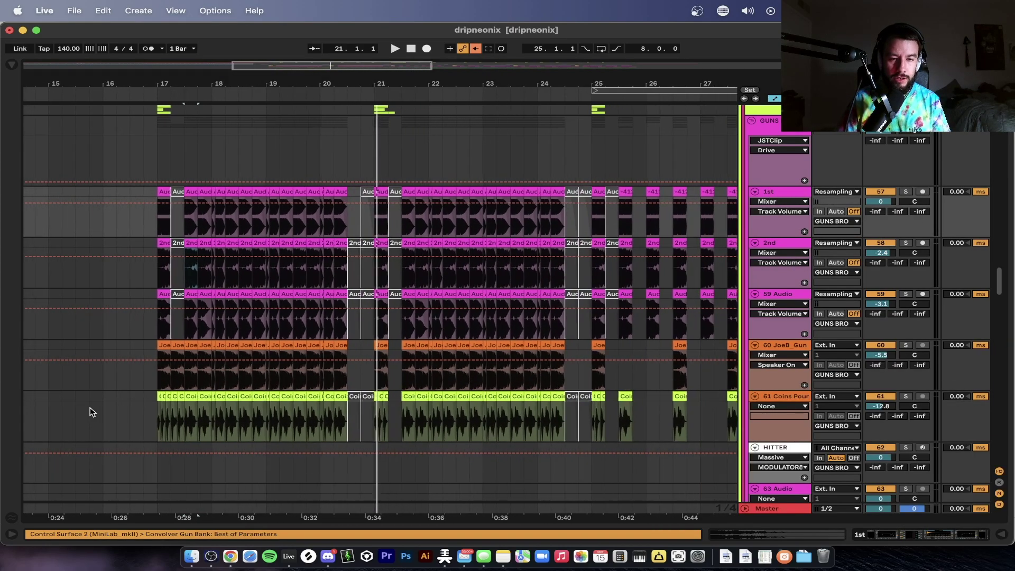
scroll(89, 407, down, 5)
scroll(90, 411, down, 3)
scroll(90, 411, up, 10)
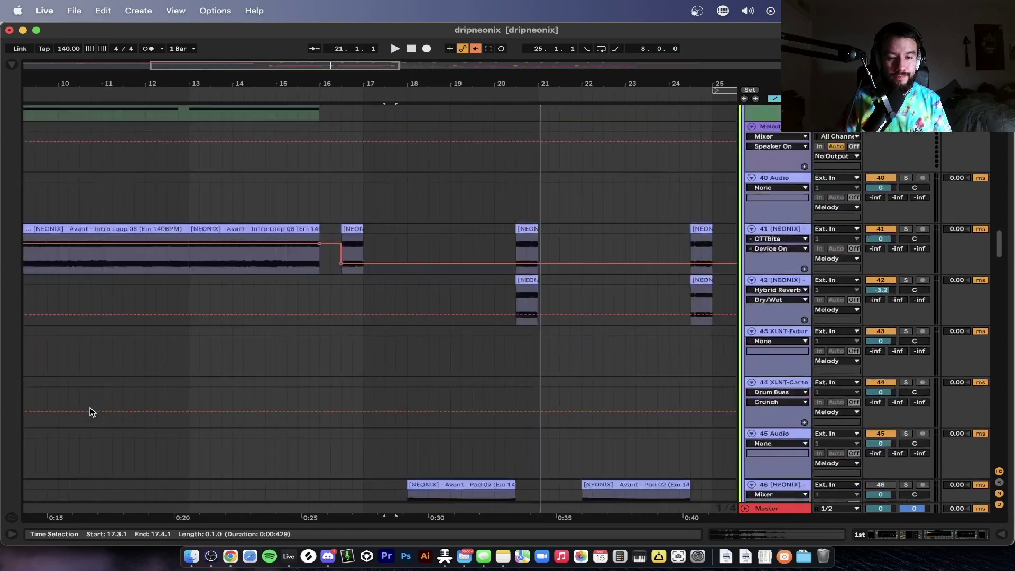
click(374, 265)
scroll(373, 264, up, 3)
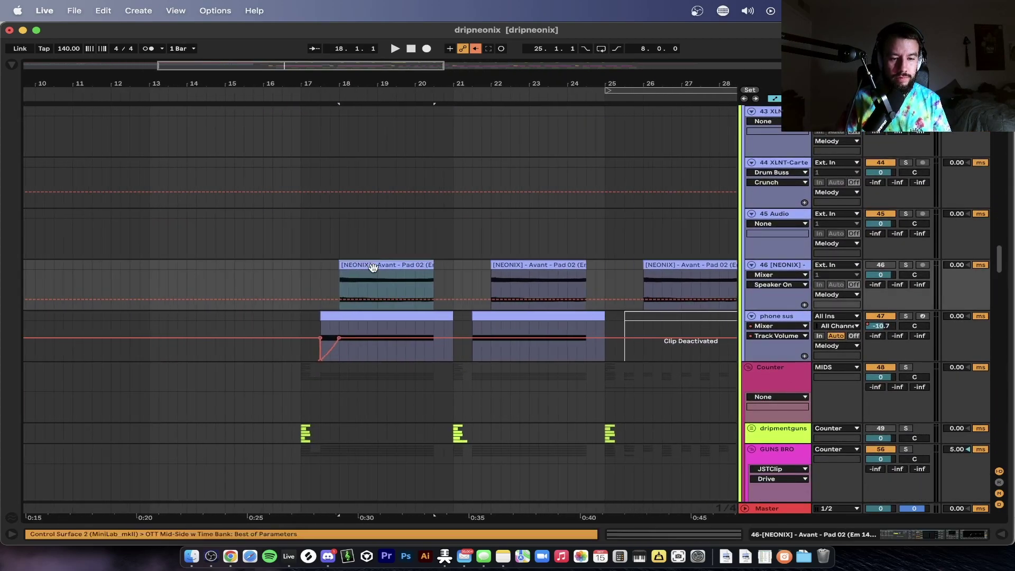
click(384, 315)
key(space)
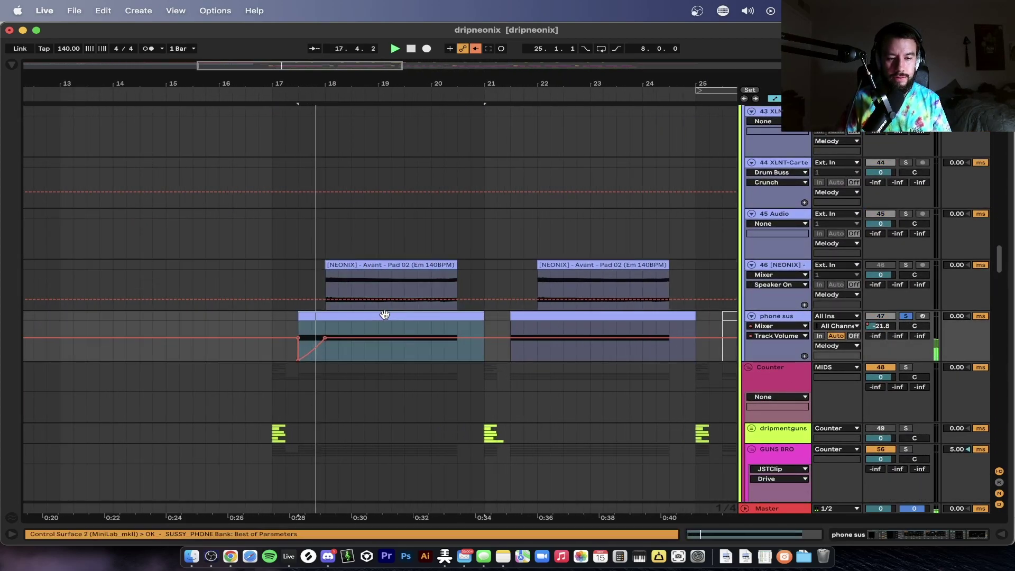
Solo track 66 in the Counter group and play its first MIDI clip from 25.1.1
scroll(385, 314, down, 3)
scroll(459, 349, down, 15)
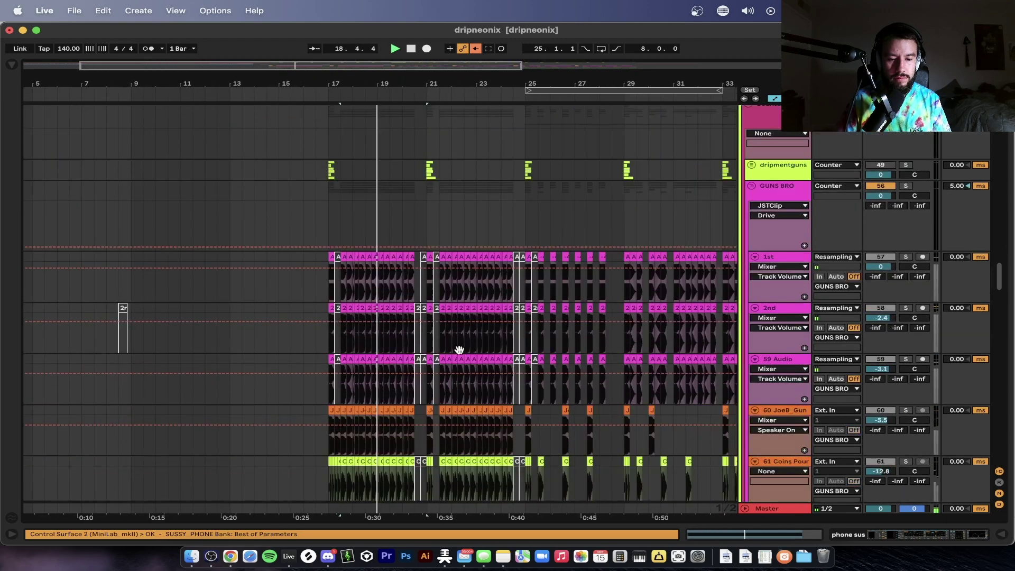
scroll(458, 349, down, 5)
scroll(458, 349, down, 2)
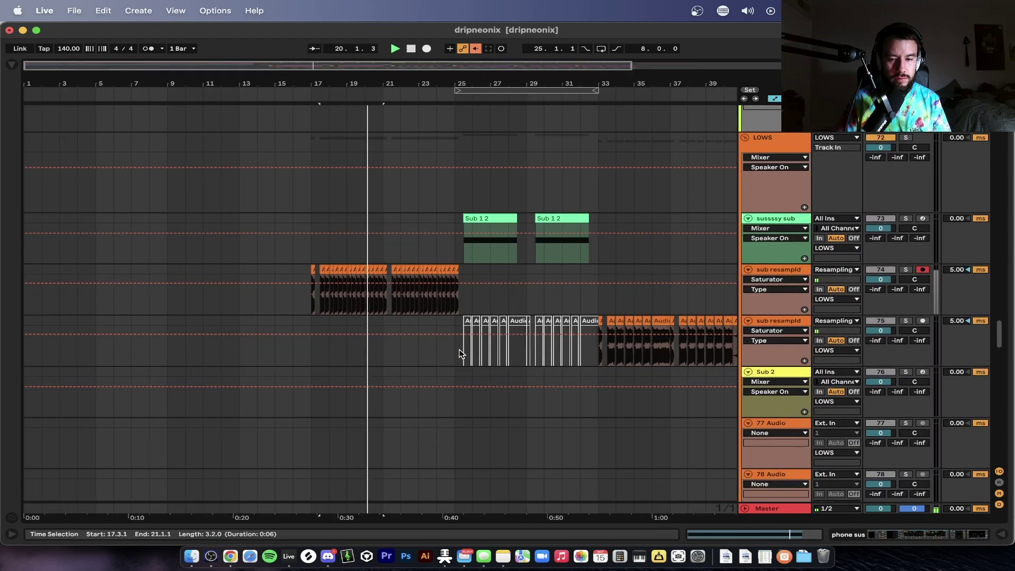
scroll(459, 349, down, 8)
scroll(458, 349, up, 15)
click(458, 346)
key(space)
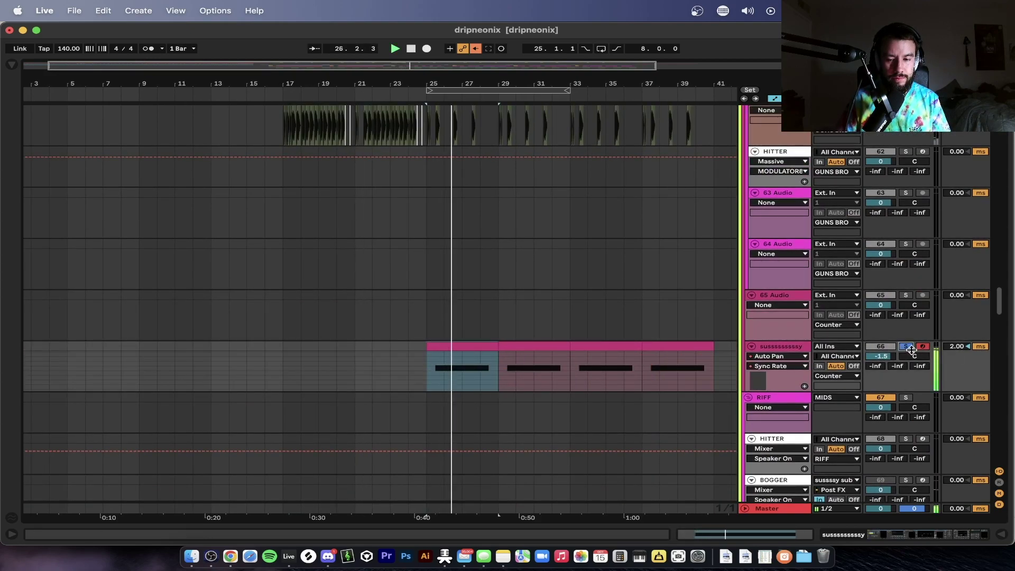
Examine the arrangement from the vocal samples through GUNS BRO, LOWS and DRUMS, and set the insert mark at 17.1.1 on the DUCKING group
scroll(487, 268, up, 15)
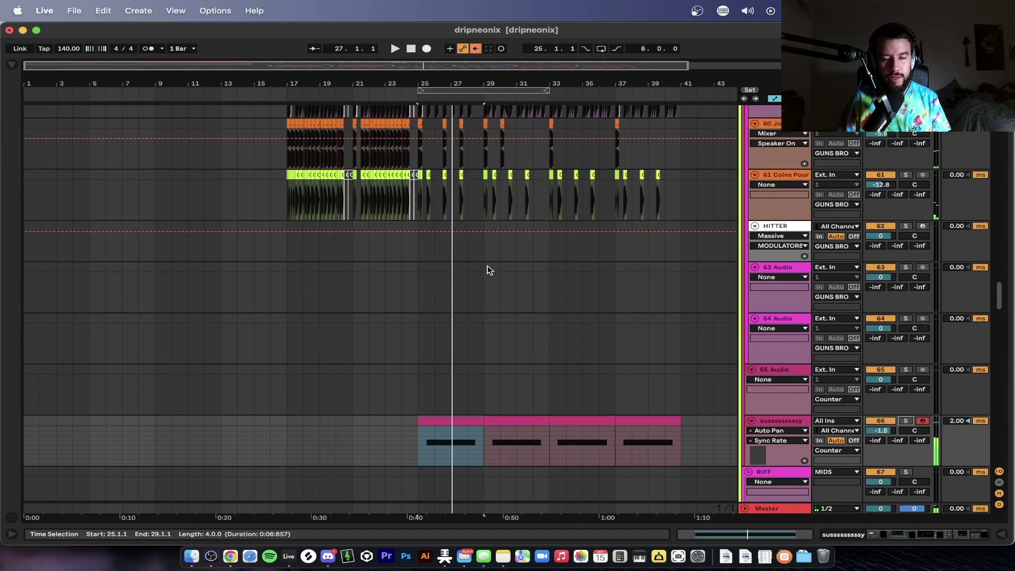
scroll(486, 268, up, 12)
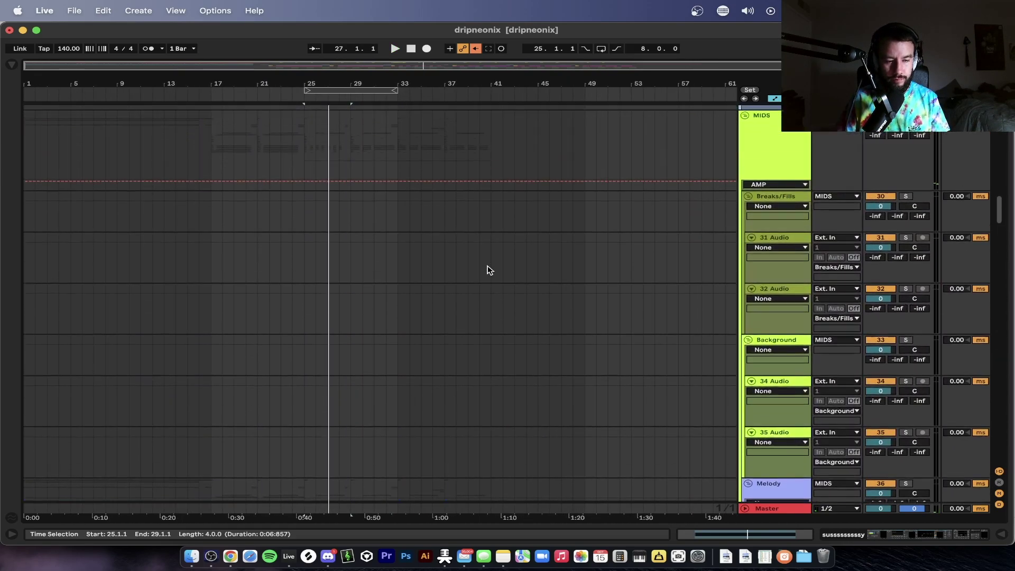
scroll(108, 309, down, 3)
scroll(108, 310, down, 12)
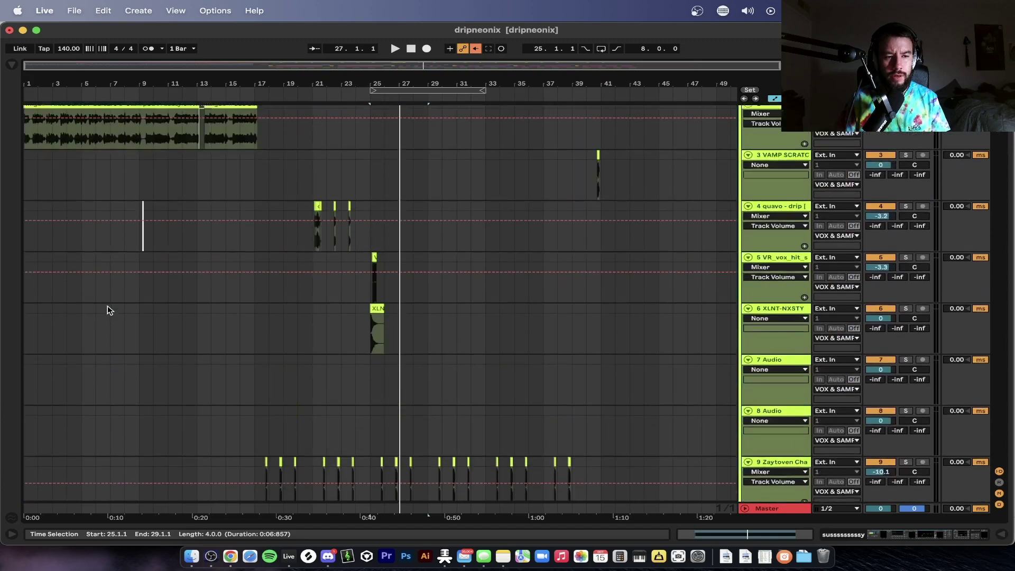
scroll(107, 309, down, 18)
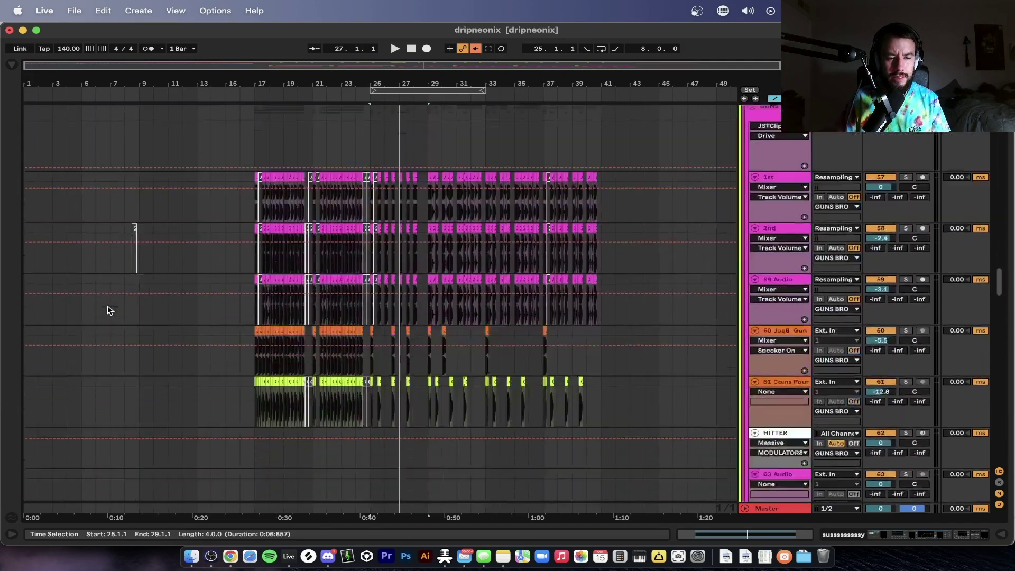
scroll(230, 347, down, 15)
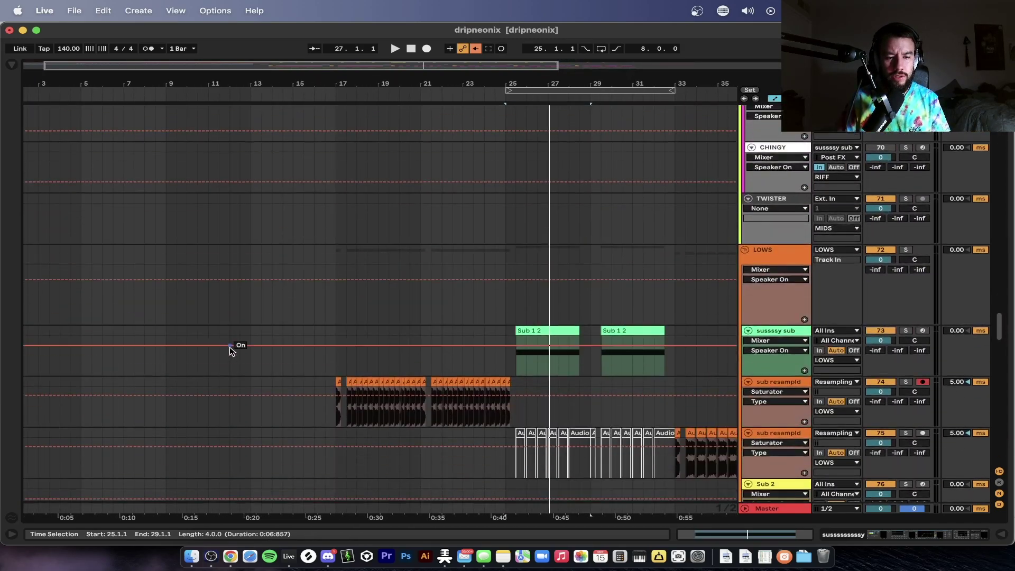
scroll(230, 347, down, 20)
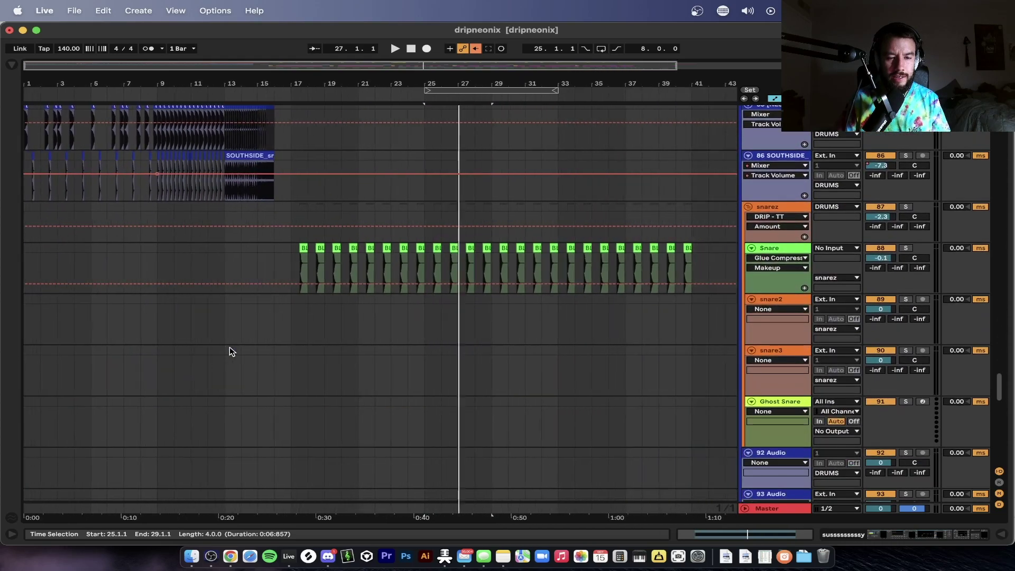
scroll(230, 346, up, 8)
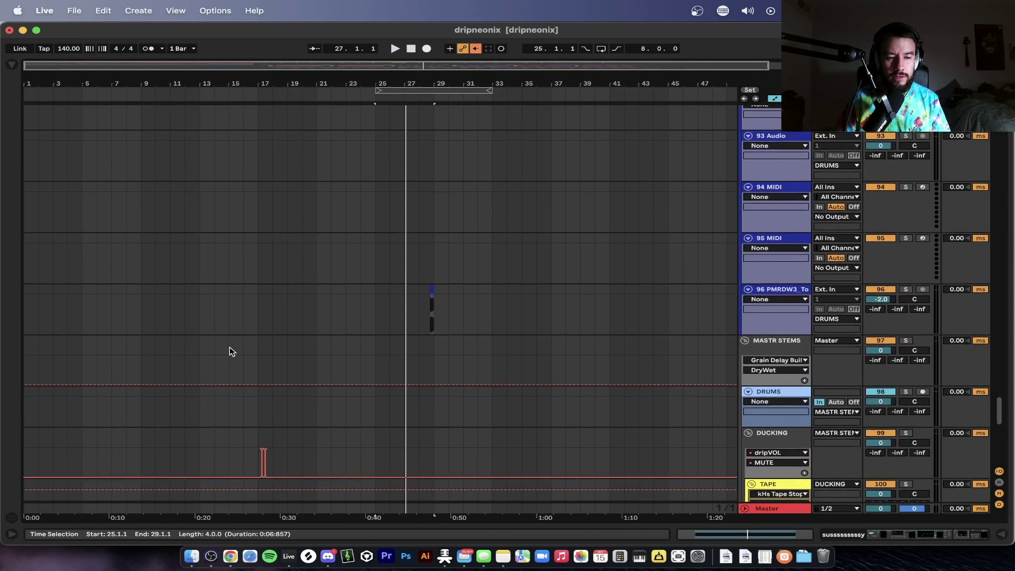
click(269, 272)
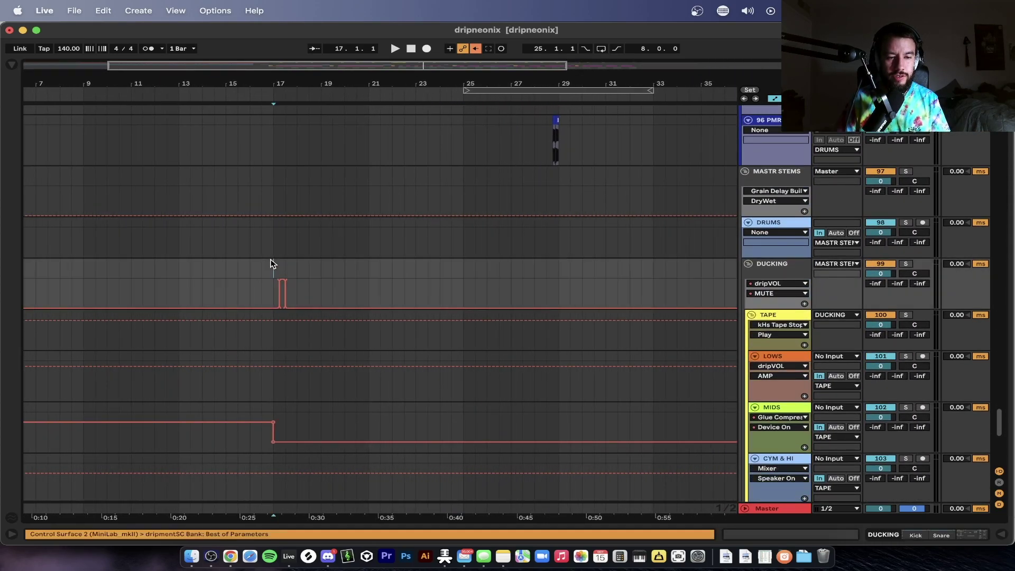
Review the DRUMS, LOWS, GUNS BRO and Melody groups in the arrangement, and set the insert mark at 17.1.1 on GUNS BRO
scroll(269, 264, up, 10)
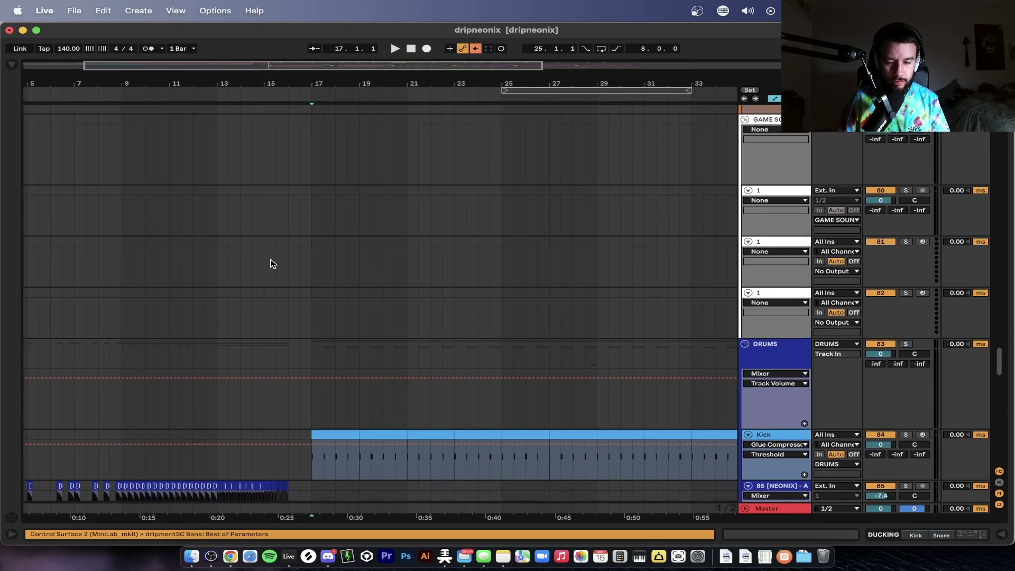
scroll(271, 264, up, 10)
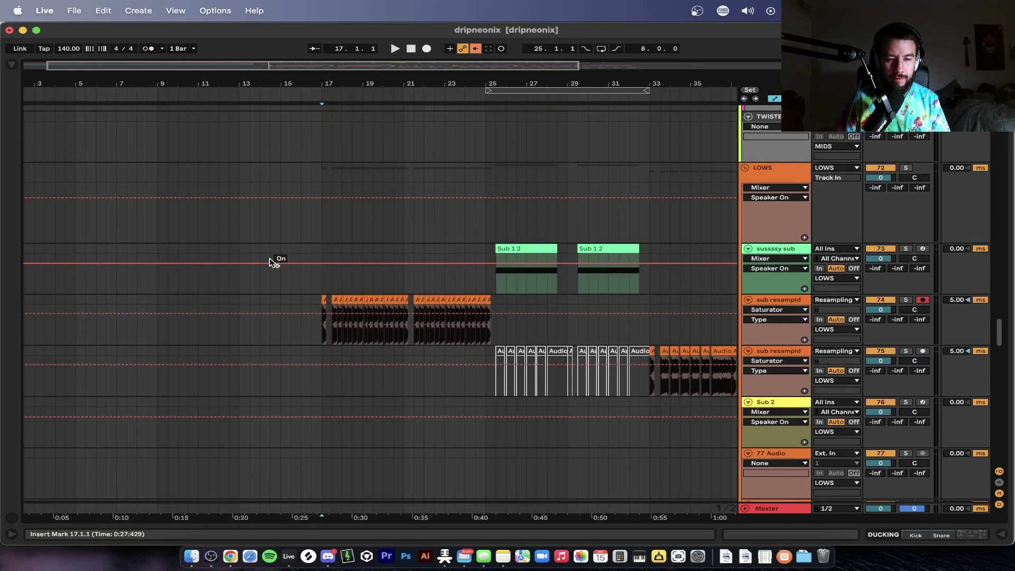
scroll(270, 263, up, 15)
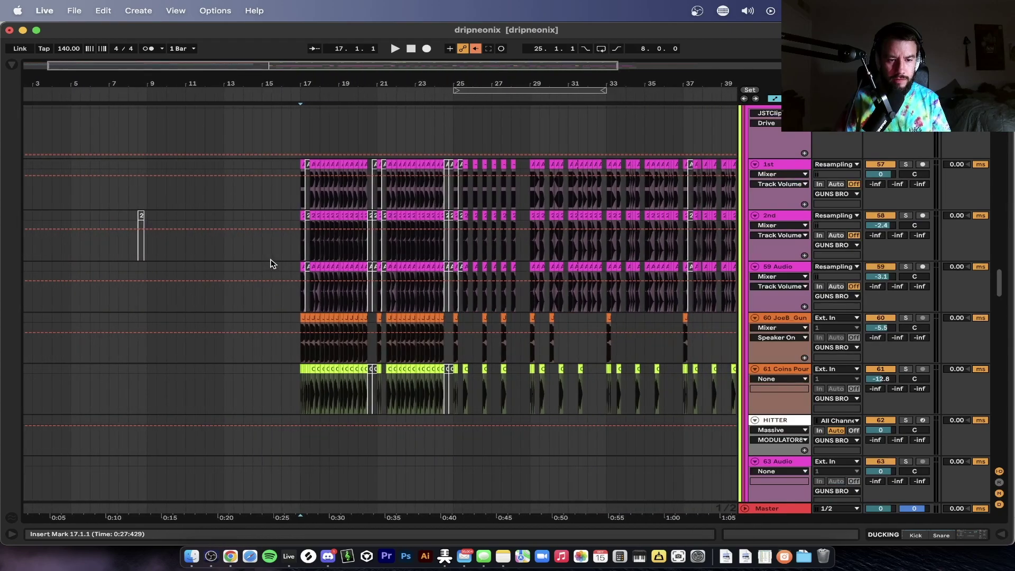
scroll(271, 263, right, 3)
scroll(270, 263, up, 10)
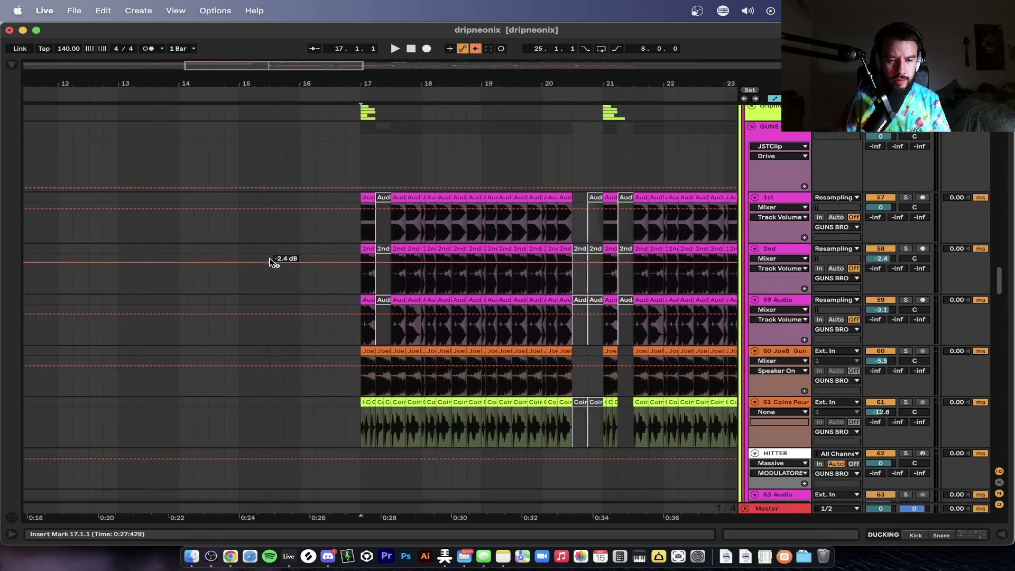
scroll(271, 263, down, 15)
scroll(195, 215, up, 8)
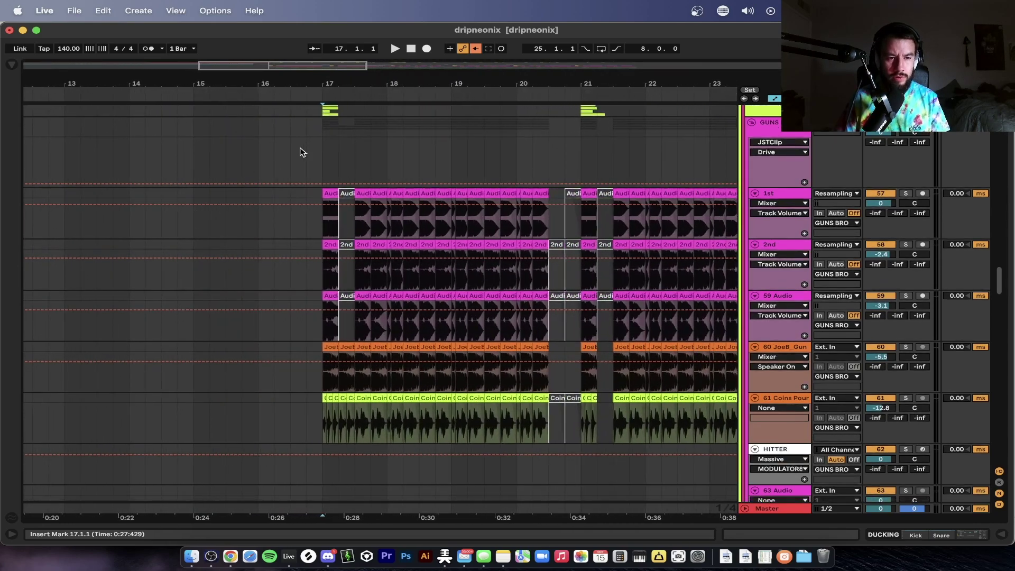
click(325, 140)
scroll(324, 140, up, 6)
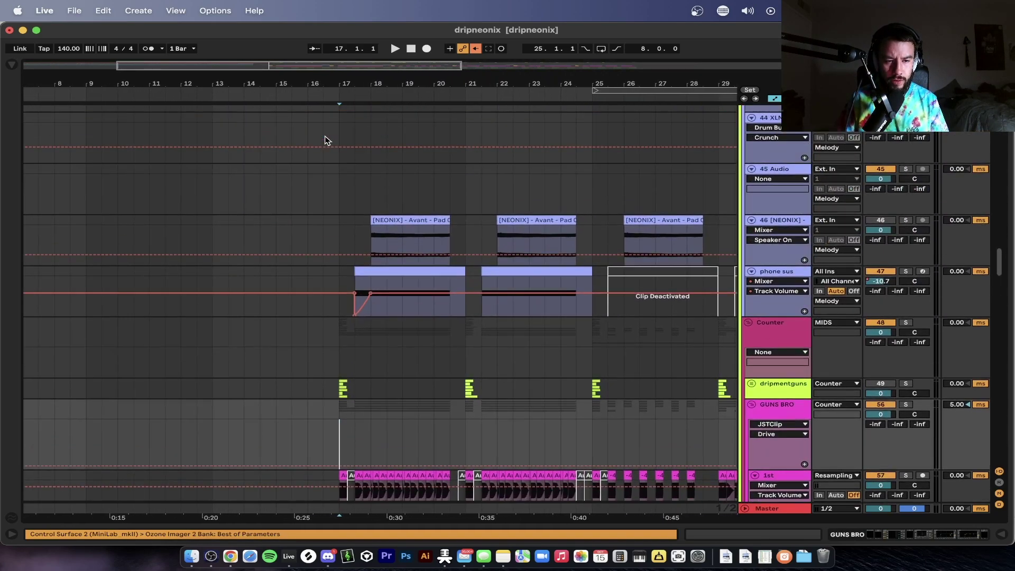
scroll(325, 140, down, 5)
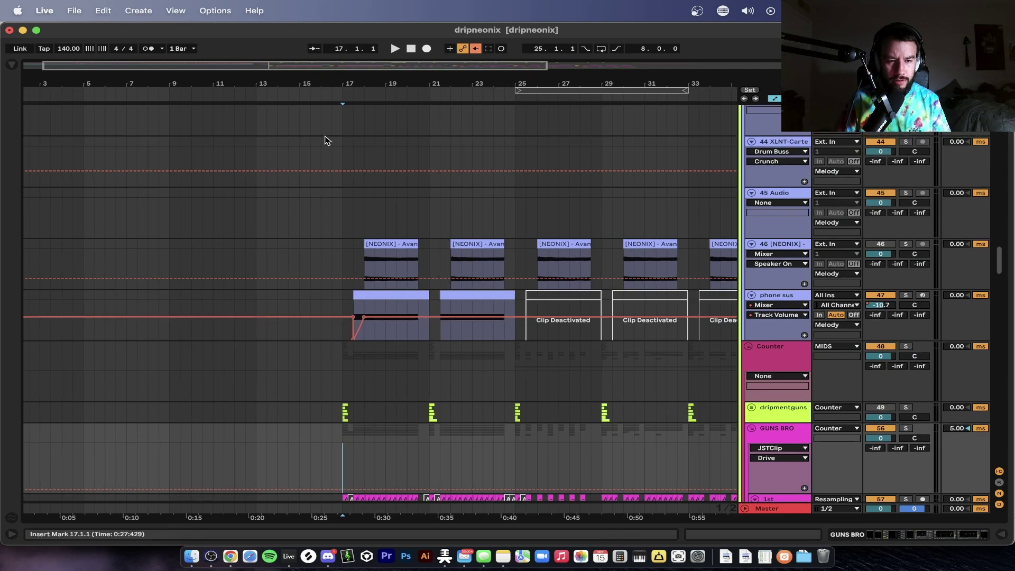
Examine the chord and audio tracks of the Melody group, then the Counter group and its GUNS BRO layers, in the arrangement
scroll(325, 140, up, 5)
scroll(256, 162, up, 2)
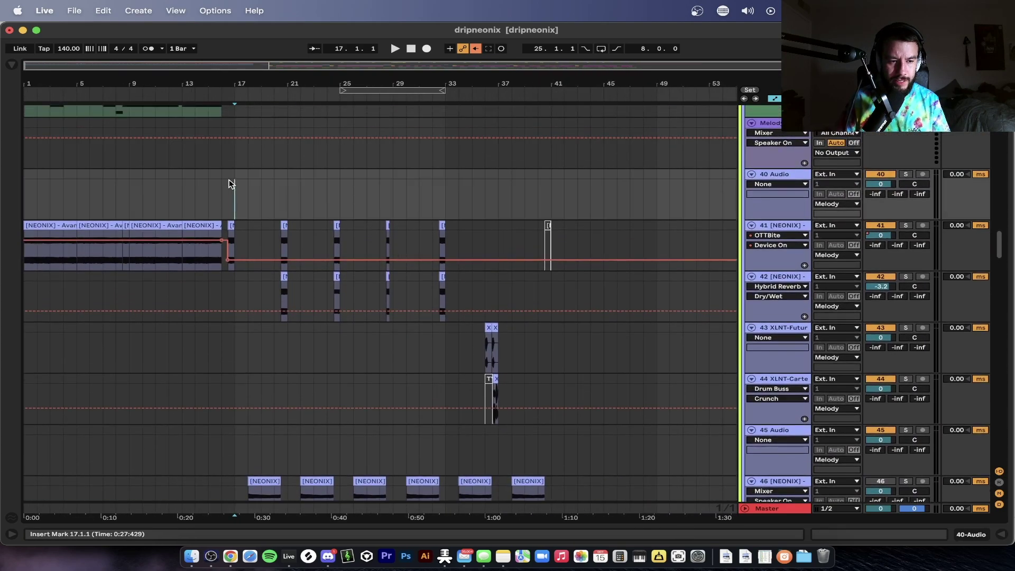
scroll(229, 181, up, 3)
scroll(275, 202, down, 3)
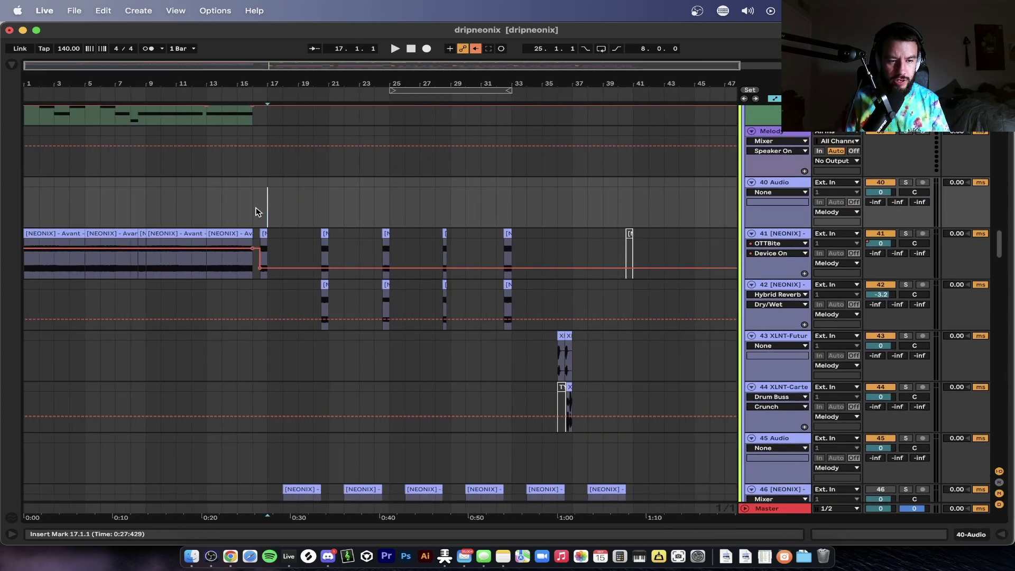
scroll(274, 204, down, 1)
scroll(274, 205, up, 4)
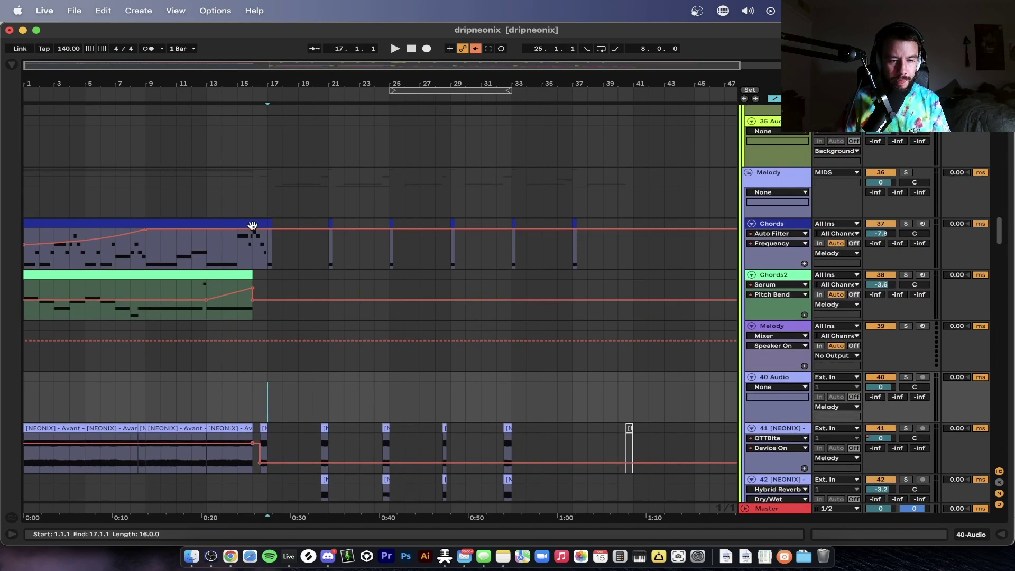
scroll(301, 240, down, 2)
scroll(352, 259, down, 10)
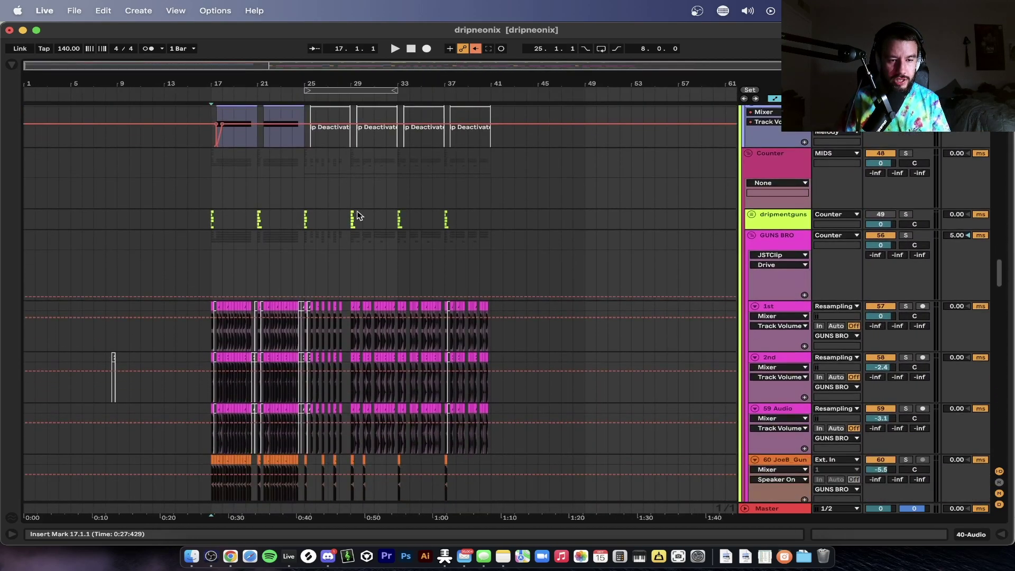
Play the song from 29.1.1 and follow the clips of the GUNS BRO layers through bar 38
click(353, 196)
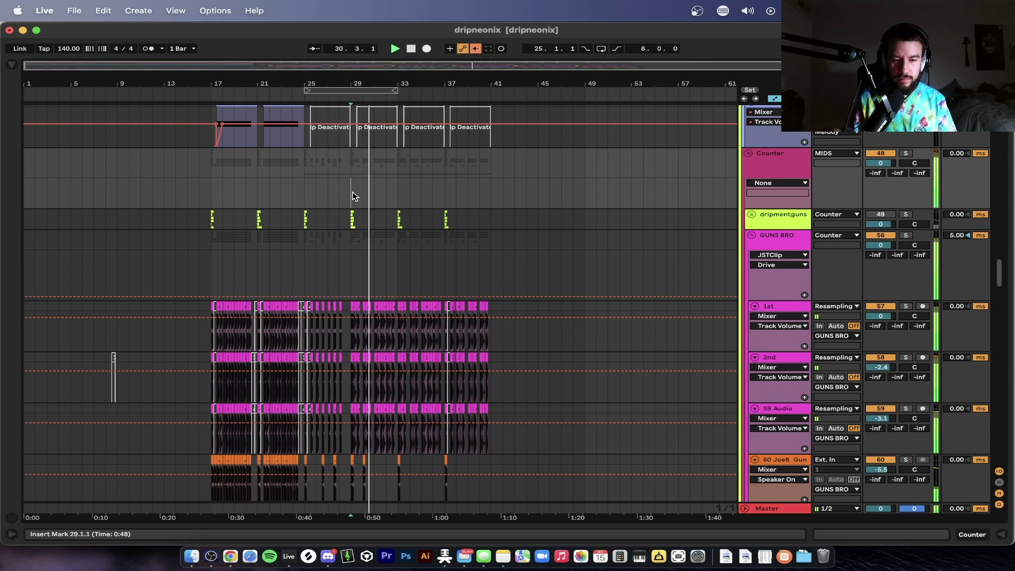
scroll(353, 196, down, 5)
scroll(382, 237, up, 5)
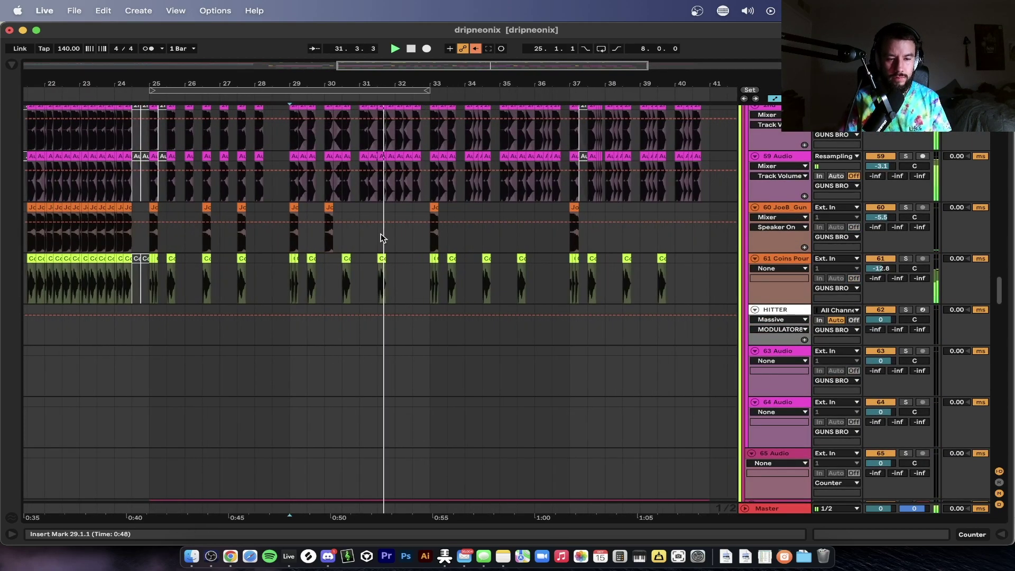
scroll(382, 237, up, 3)
scroll(382, 238, down, 2)
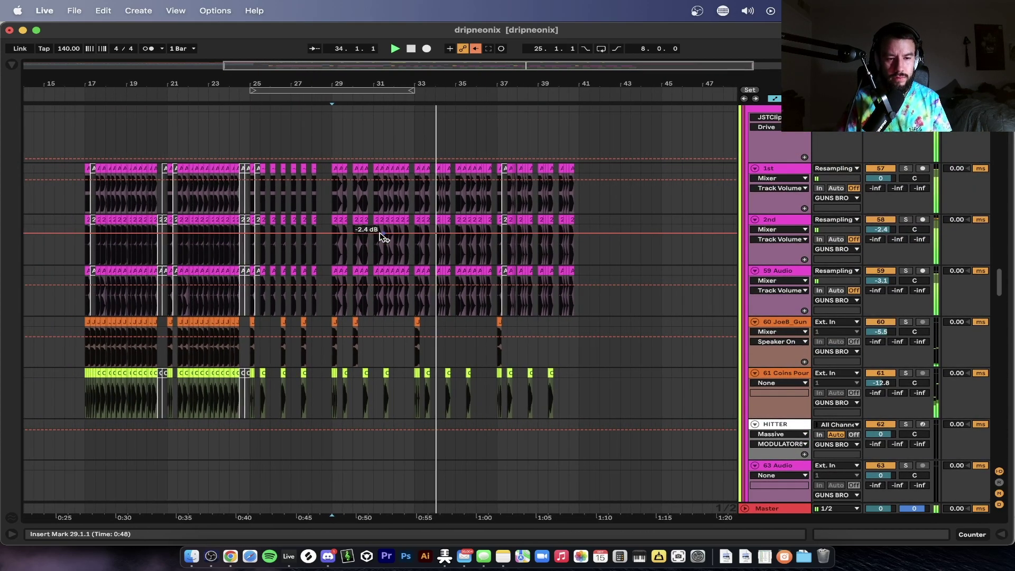
scroll(380, 234, up, 4)
scroll(380, 234, down, 2)
scroll(382, 237, down, 3)
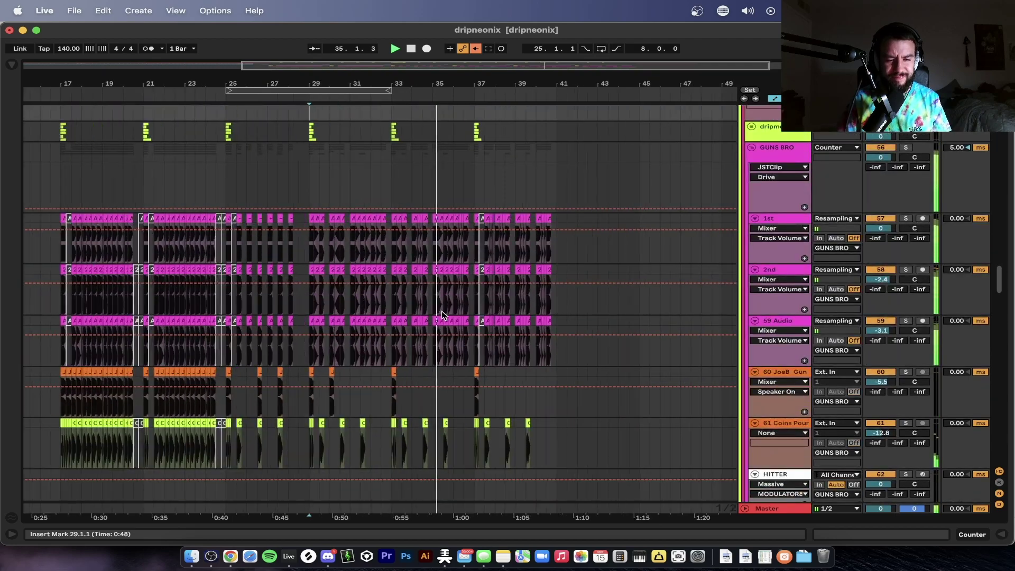
scroll(442, 315, up, 8)
scroll(441, 315, down, 2)
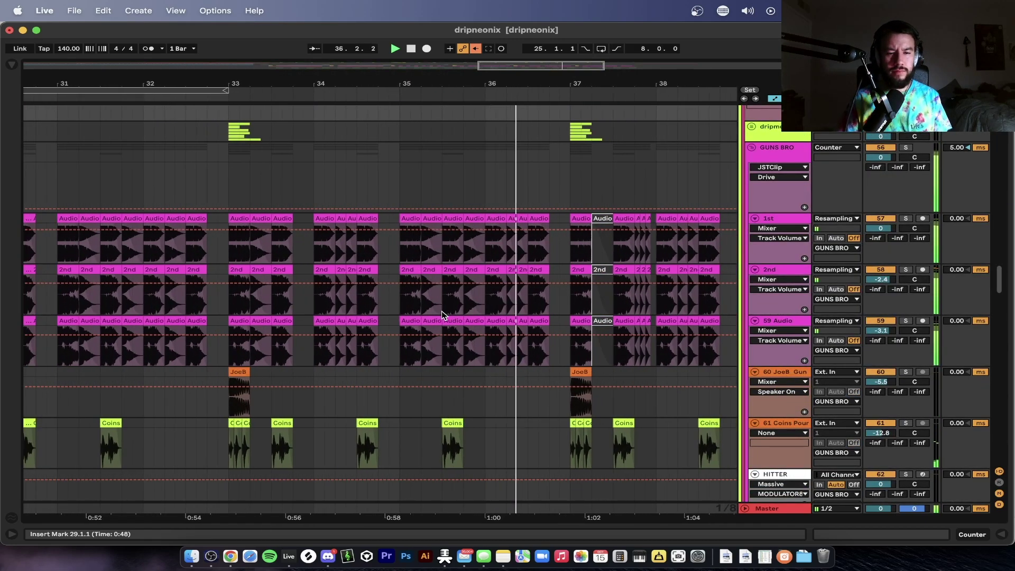
scroll(442, 315, down, 2)
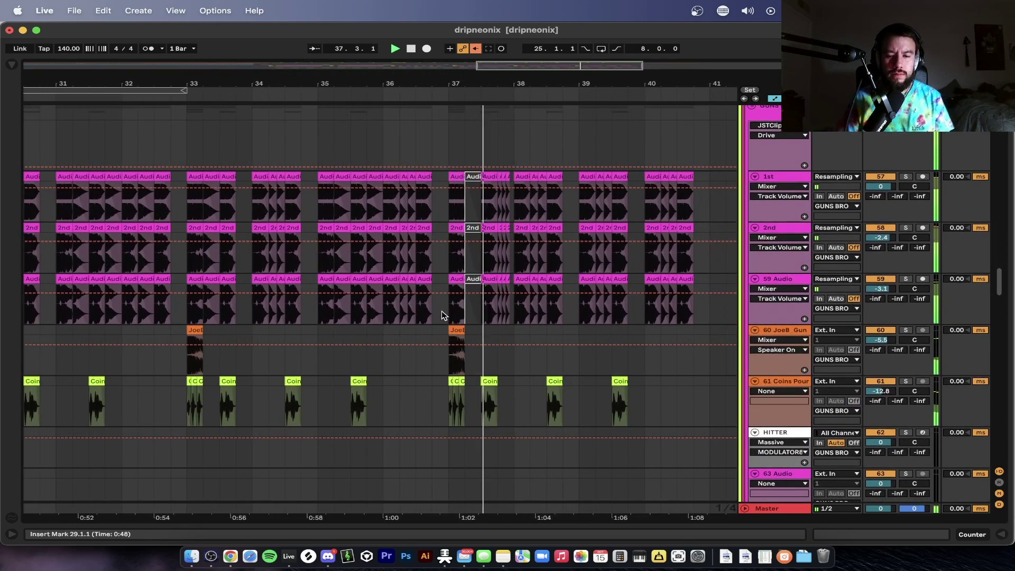
scroll(789, 320, up, 1)
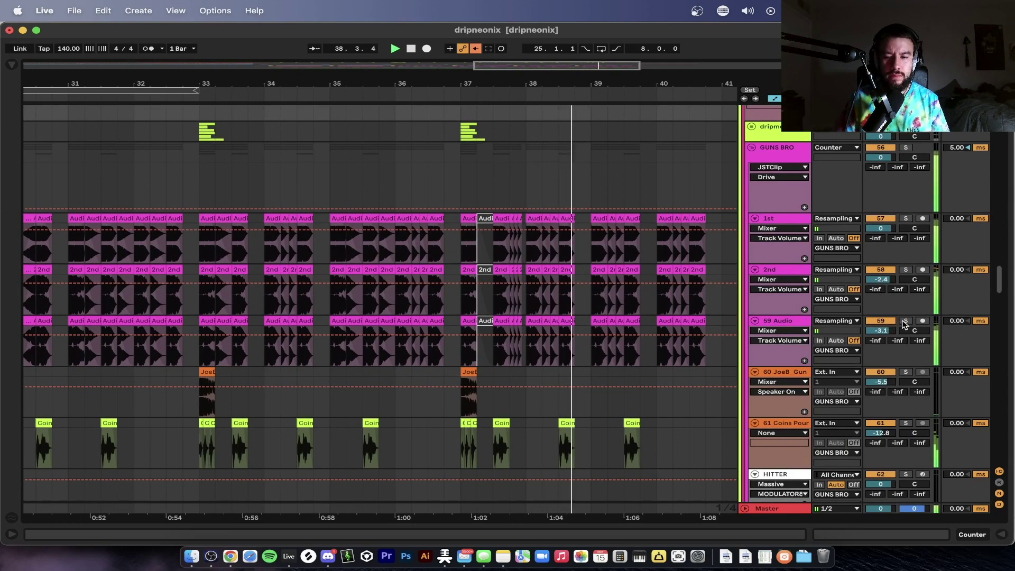
Solo the 59 Audio track in the GUNS BRO group and play it from 37.3.1
scroll(529, 319, down, 5)
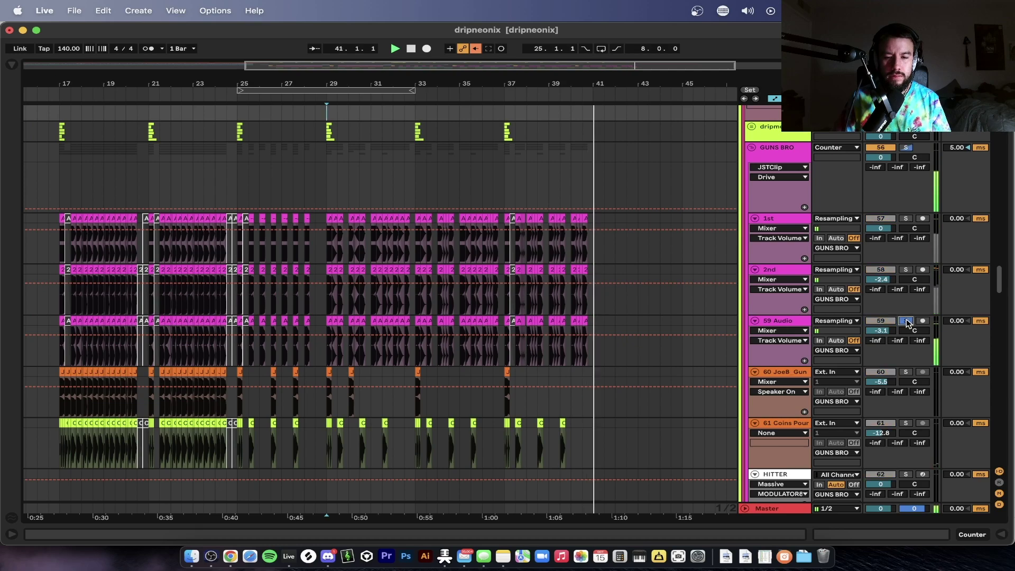
key(space)
key(space)
click(513, 356)
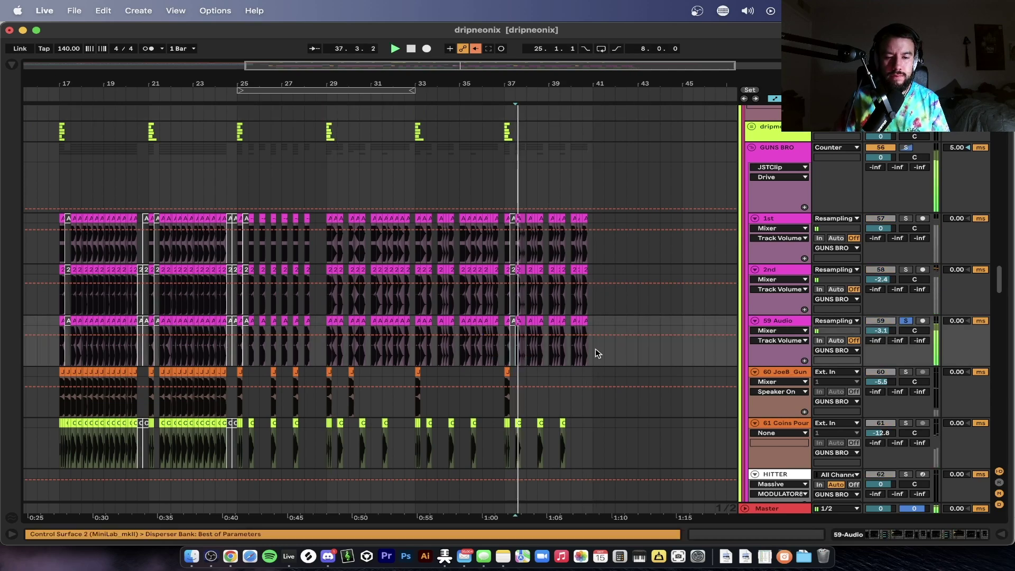
Show the device chain of the 59 Audio track and play it unsoloed with the other layers from 37.3.1
double_click(792, 318)
click(905, 321)
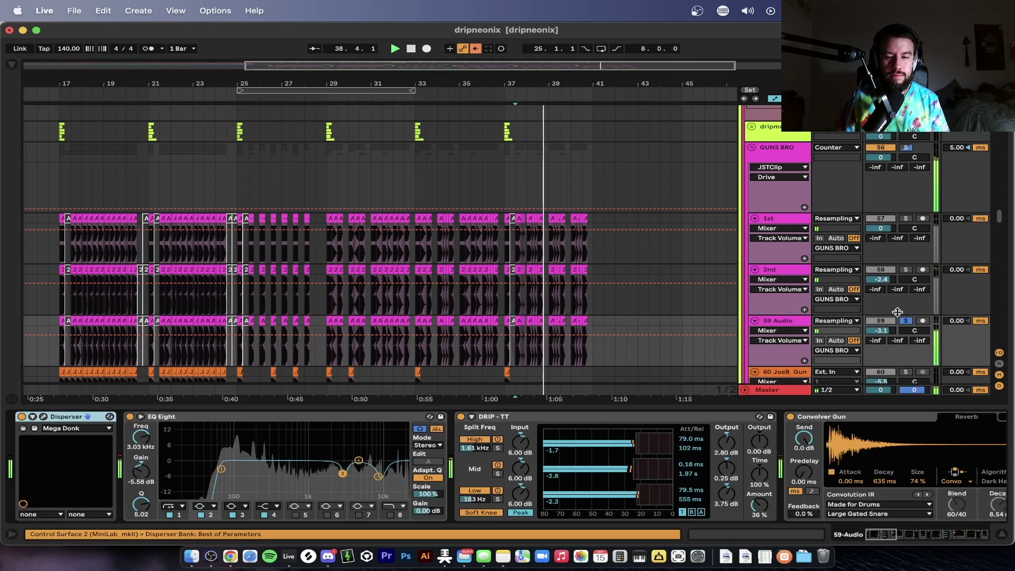
scroll(630, 321, down, 3)
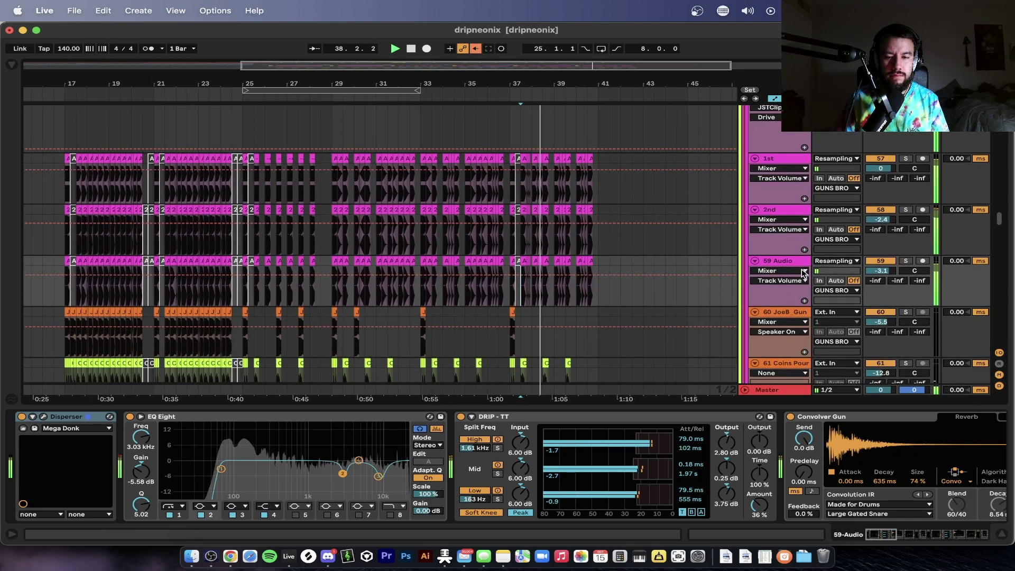
scroll(649, 262, down, 2)
scroll(650, 262, down, 2)
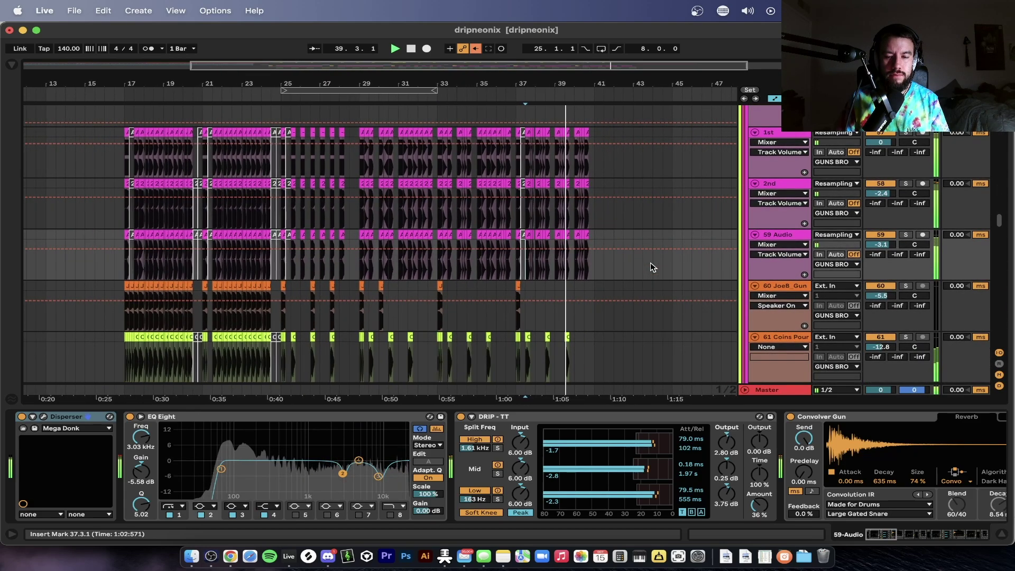
Fold the 60 JoeB_Gun track, stop playback and hide the device chain view
click(755, 286)
scroll(648, 268, down, 3)
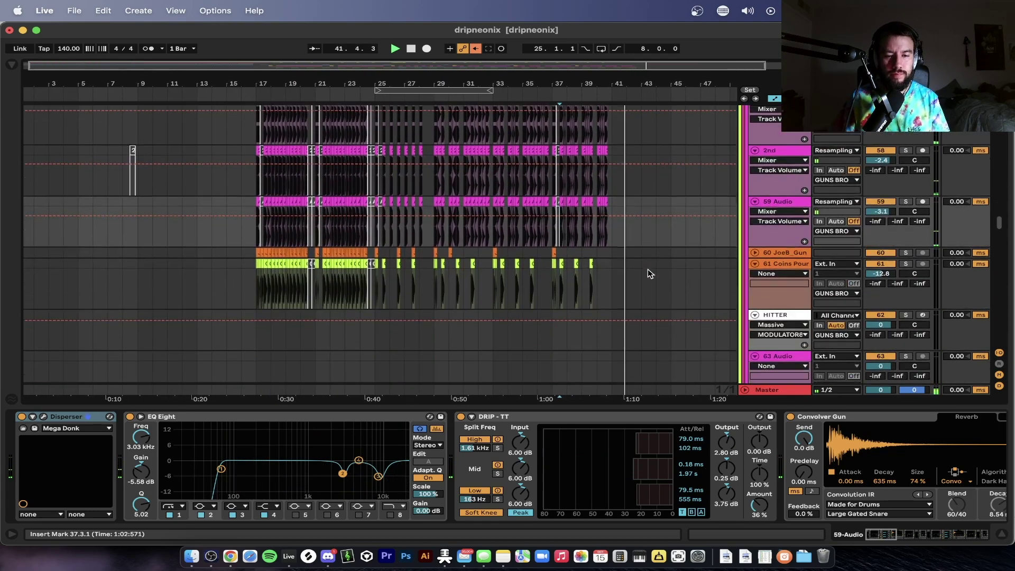
scroll(648, 270, up, 2)
drag(494, 406, 494, 408)
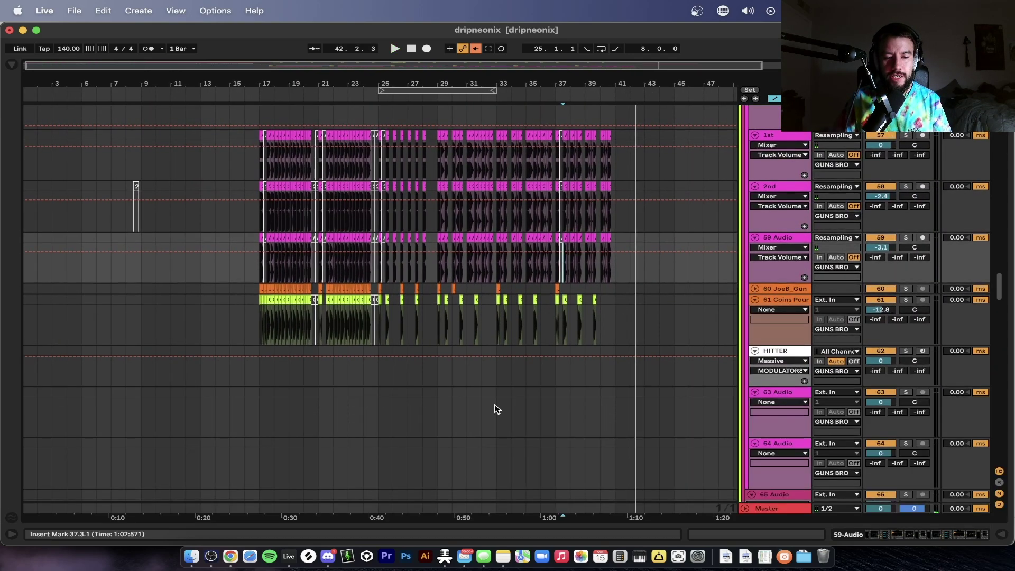
Examine the CYM & HIGHS tracks and the vocal sample tracks of the VOX & SAMPLES group in the arrangement
scroll(496, 408, up, 3)
scroll(287, 361, up, 20)
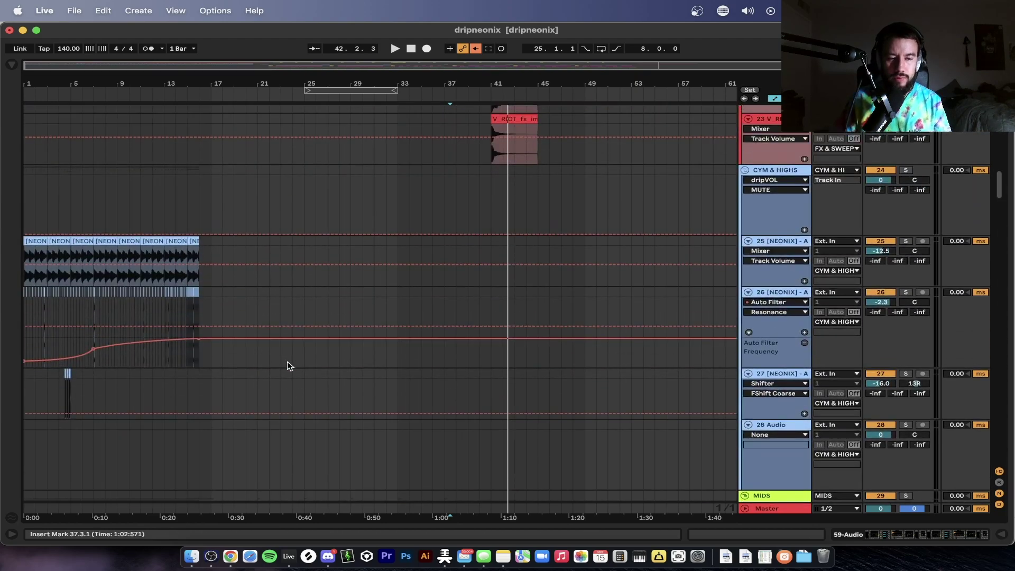
scroll(204, 319, up, 5)
scroll(204, 319, down, 5)
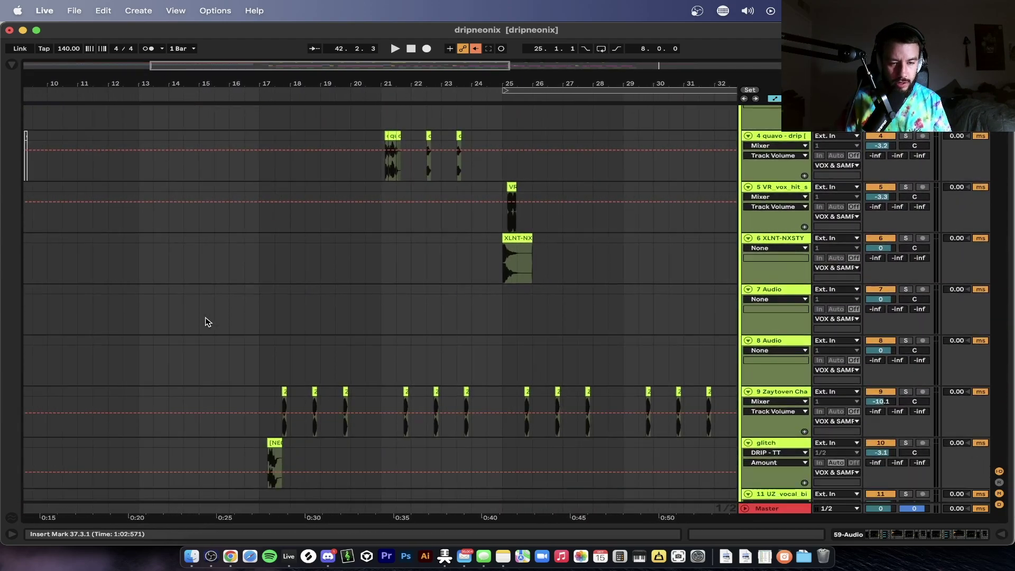
scroll(206, 322, down, 1)
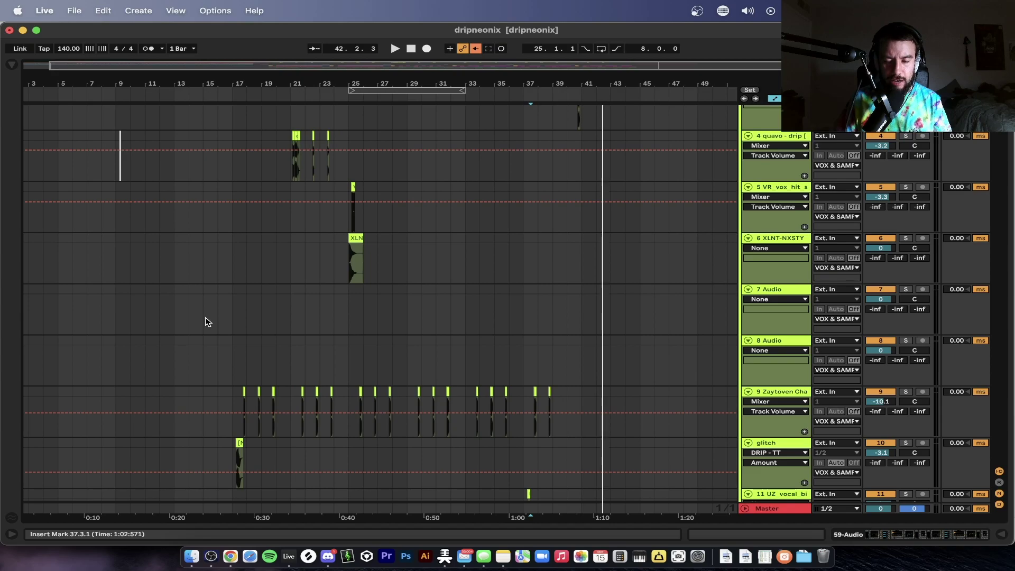
scroll(206, 322, up, 3)
scroll(257, 277, down, 9)
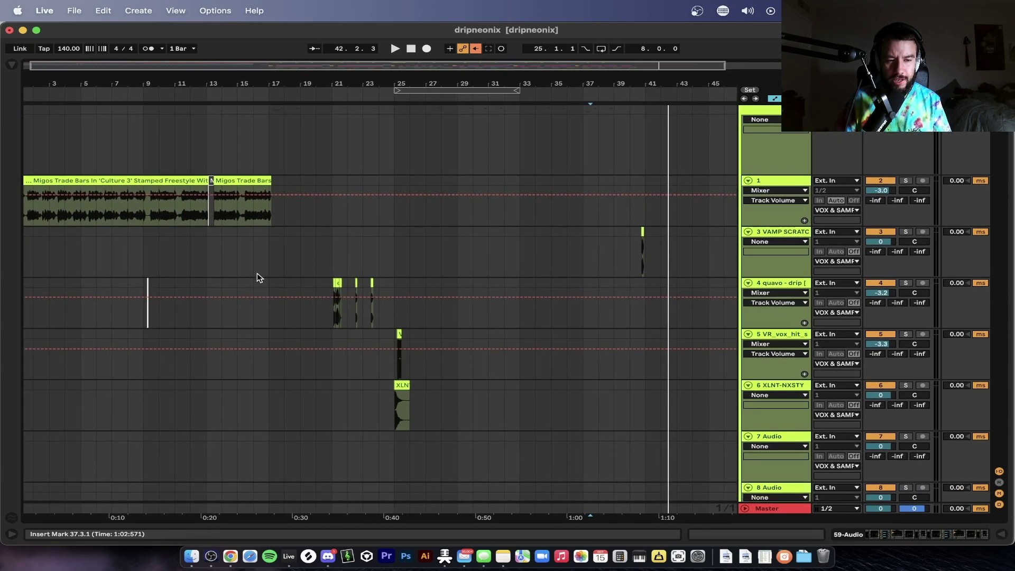
scroll(257, 277, up, 3)
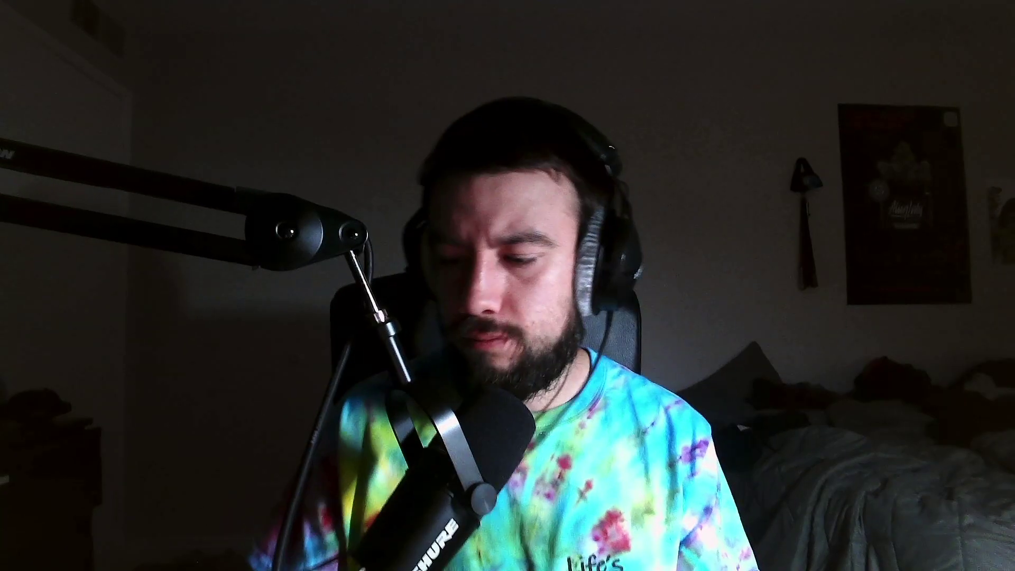